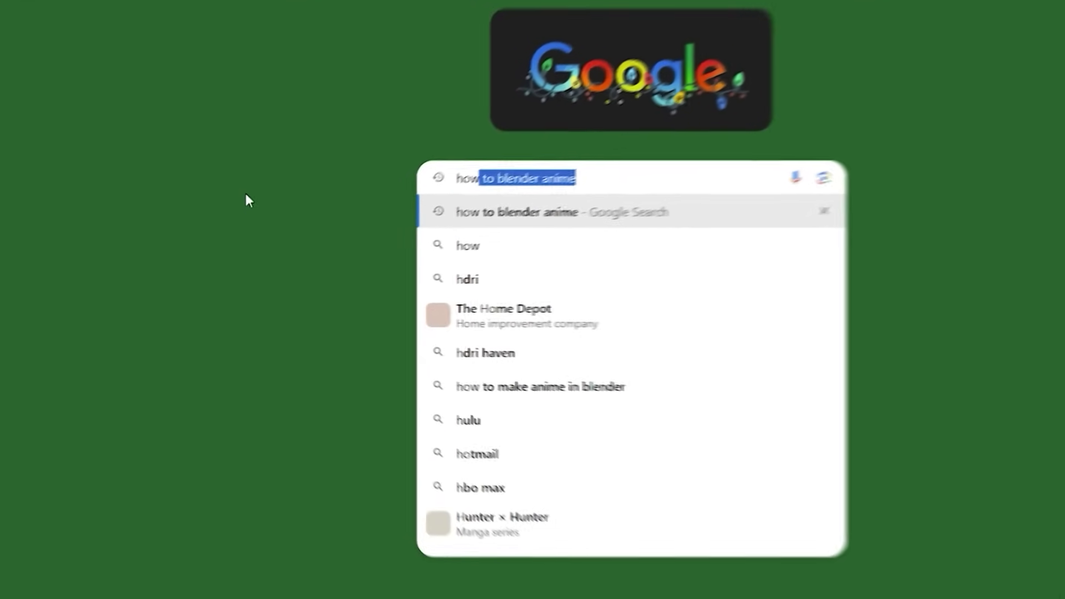
- Search 'ow to blender anime', then open Anime Concrete.blend with its glowing lava rock
type("ender anime")
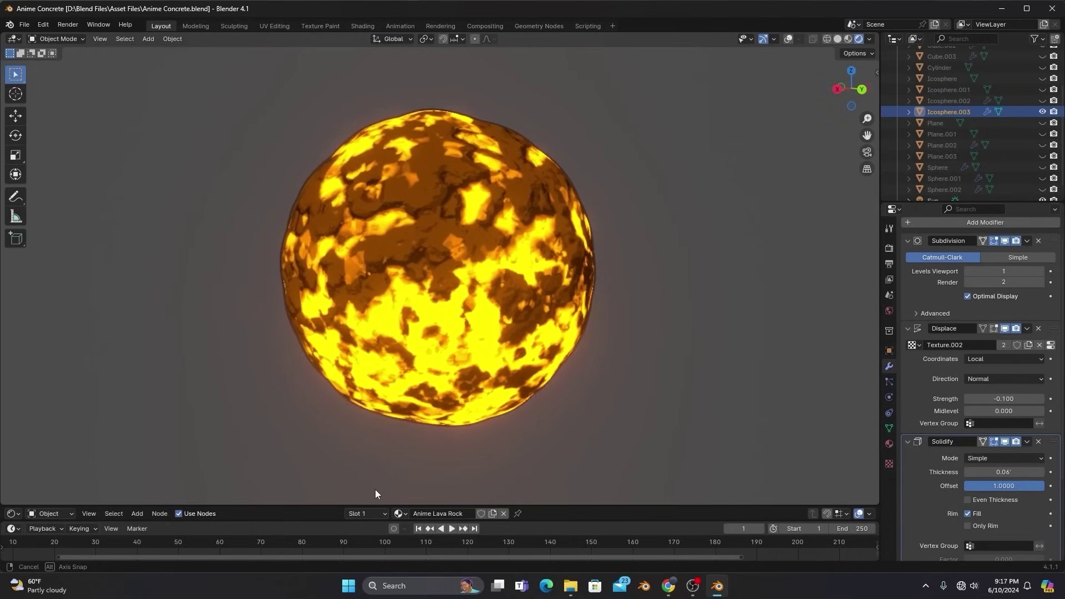
- Orbit and zoom the viewport to inspect the lava rock, then the grey cel-shaded rock
middle_click_drag(392, 491, 431, 489)
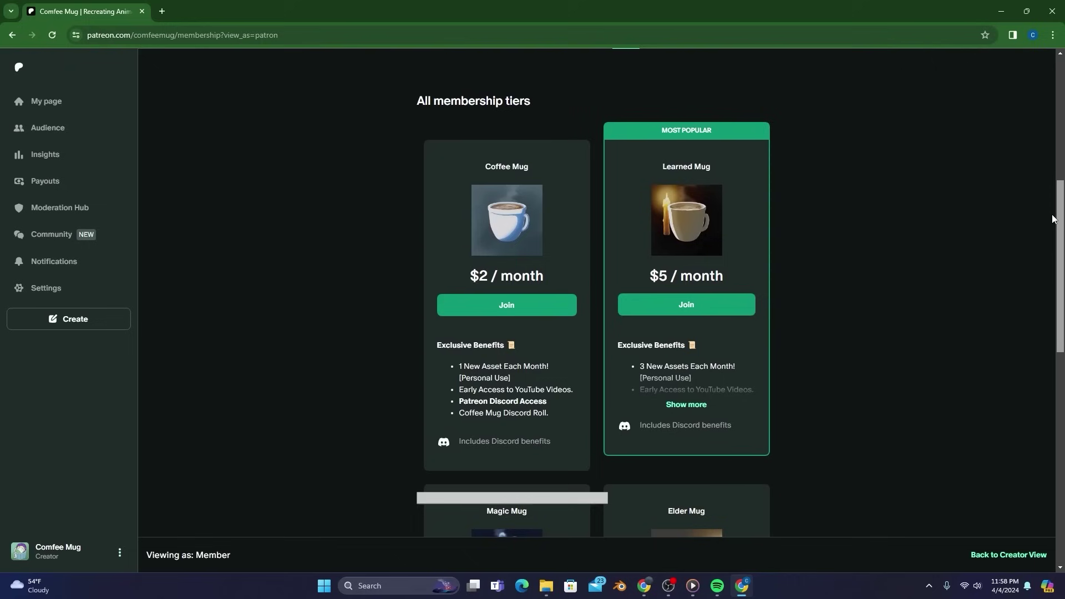
scroll(1053, 260, "down", 3)
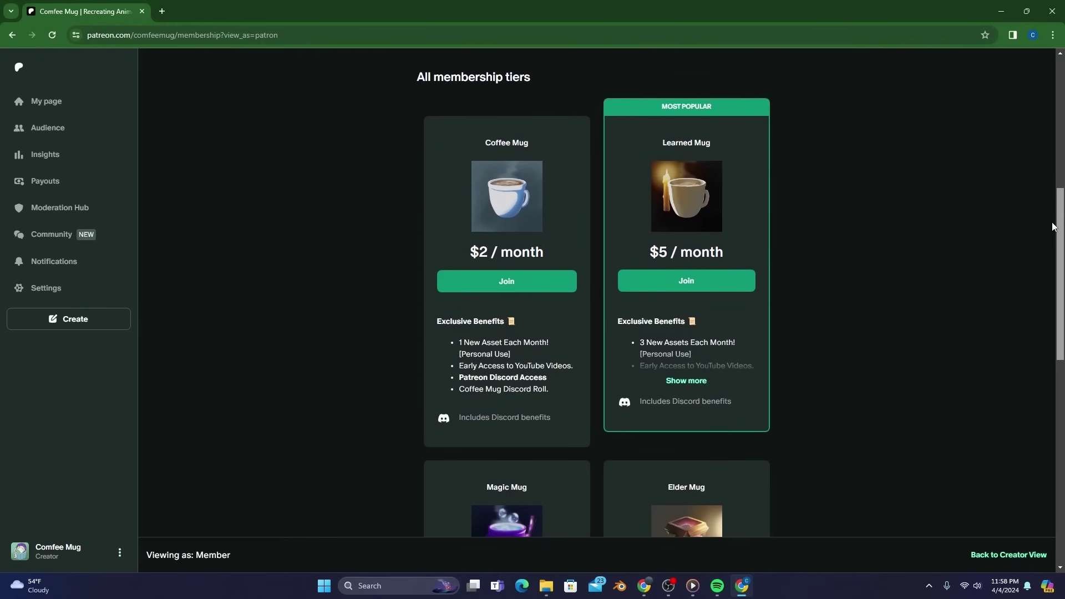
scroll(1053, 260, "down", 3)
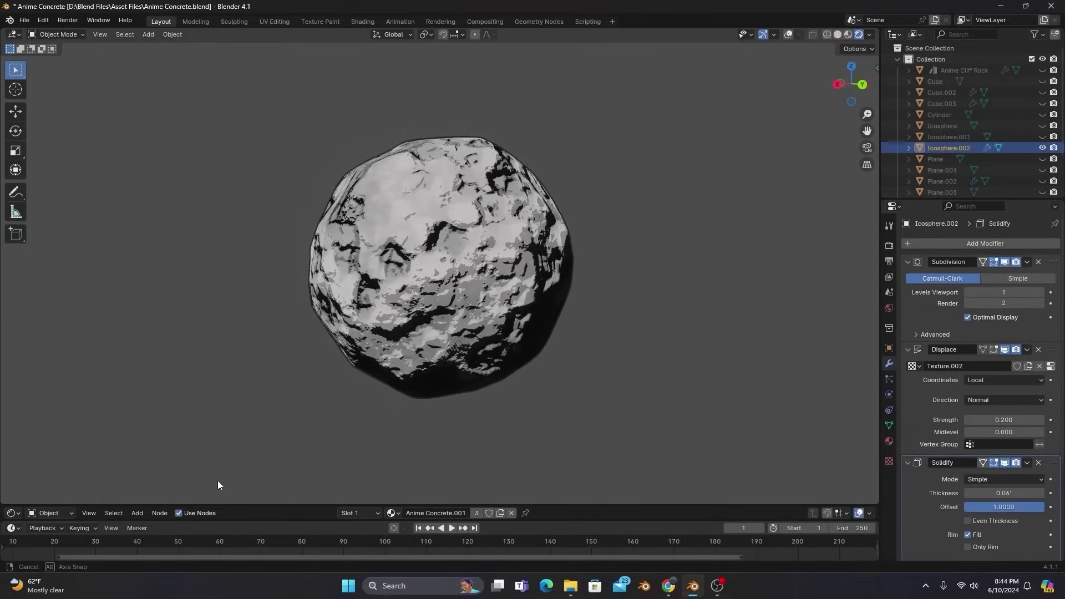
middle_click_drag(254, 481, 344, 485)
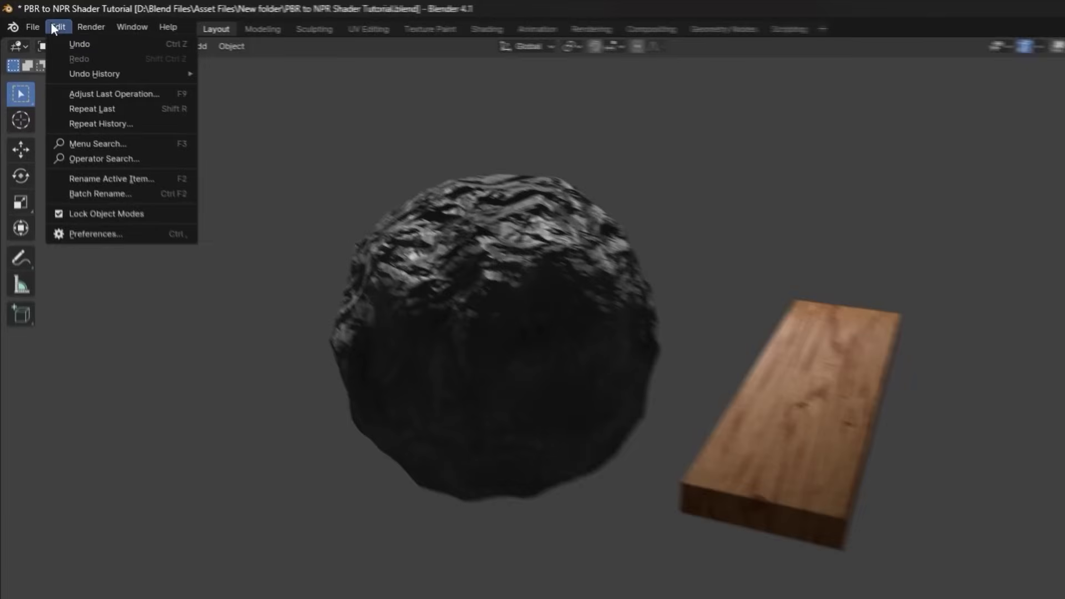
- In Edit > Preferences > Add-ons, search 'node' and enable Node: Node Wrangler
left_click(97, 259)
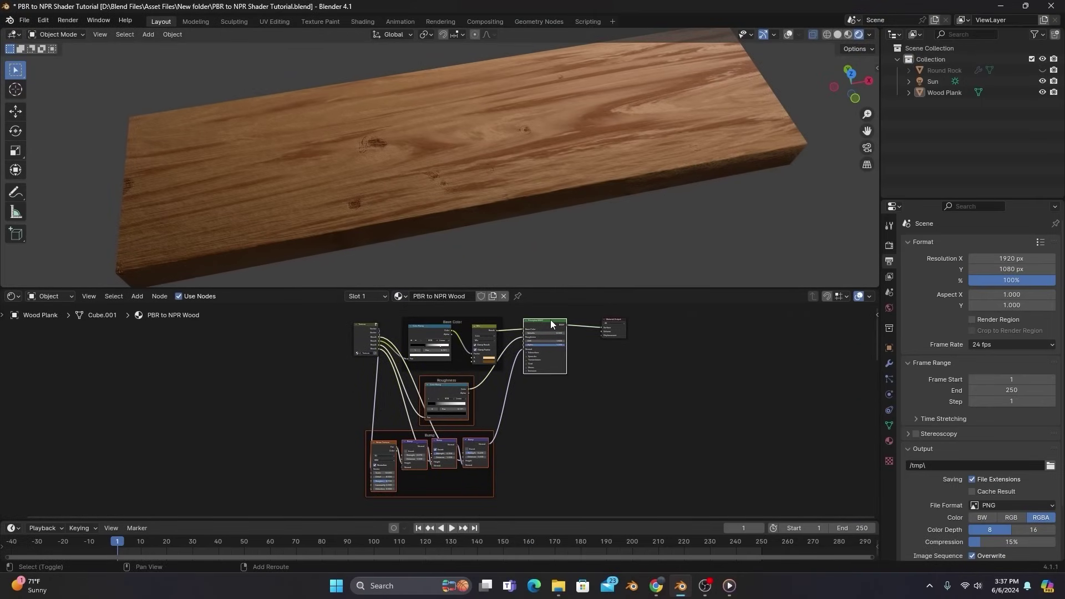
- Delete the Principled BSDF, roughness and bump nodes, and link the Mix result to Material Output Surface
key("x")
key("Home")
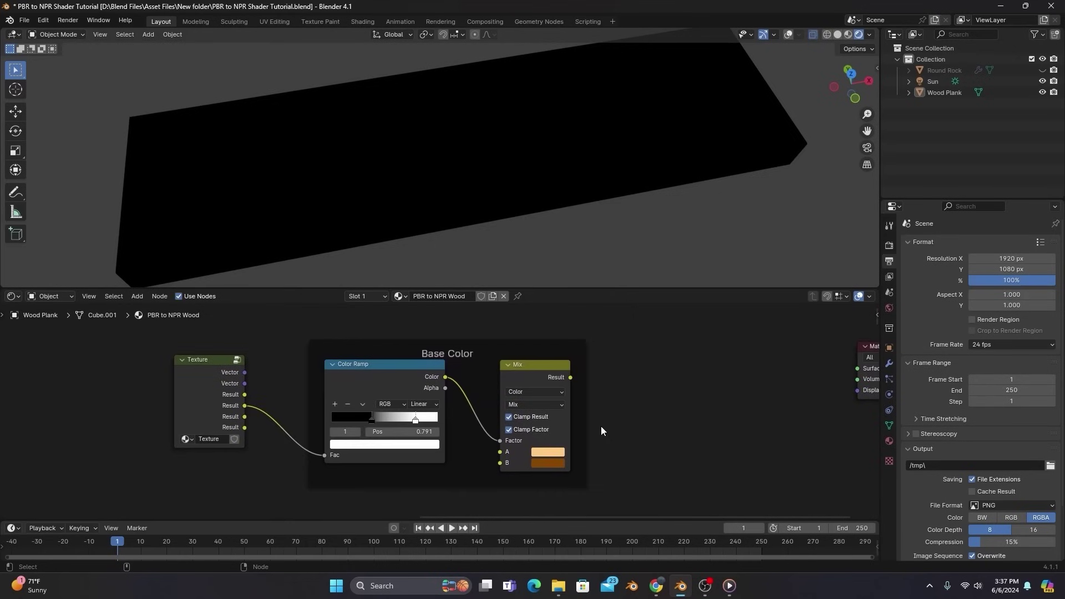
left_click(550, 369, "ctrl+shift")
- Box-select the leftover texture and shader nodes and delete them
left_click(207, 408)
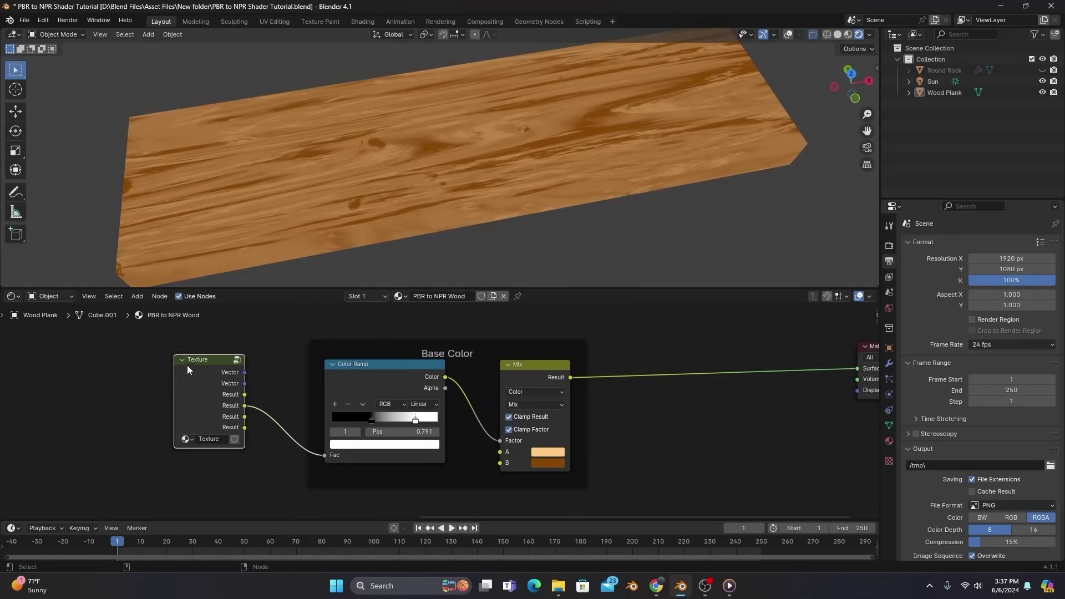
left_click_drag(243, 500, 619, 242)
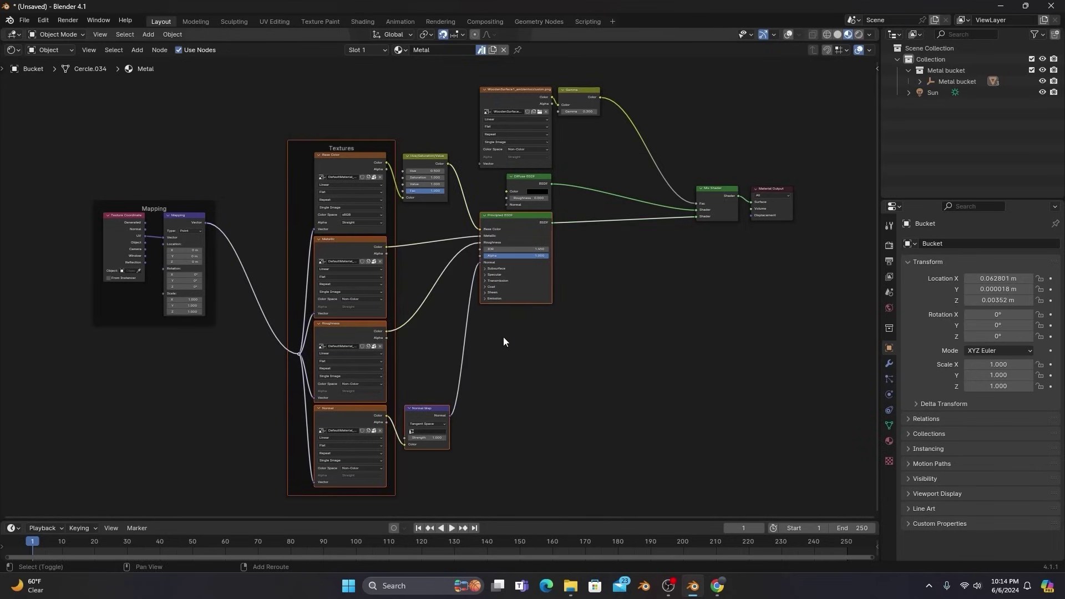
left_click_drag(674, 148, 736, 98, "shift")
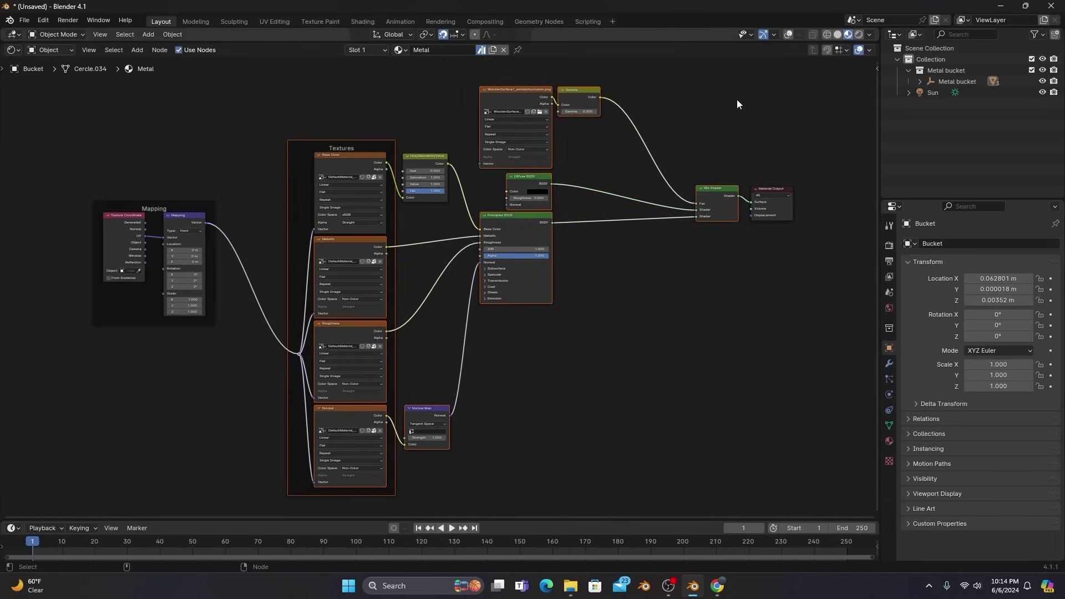
key("Delete")
key("Home")
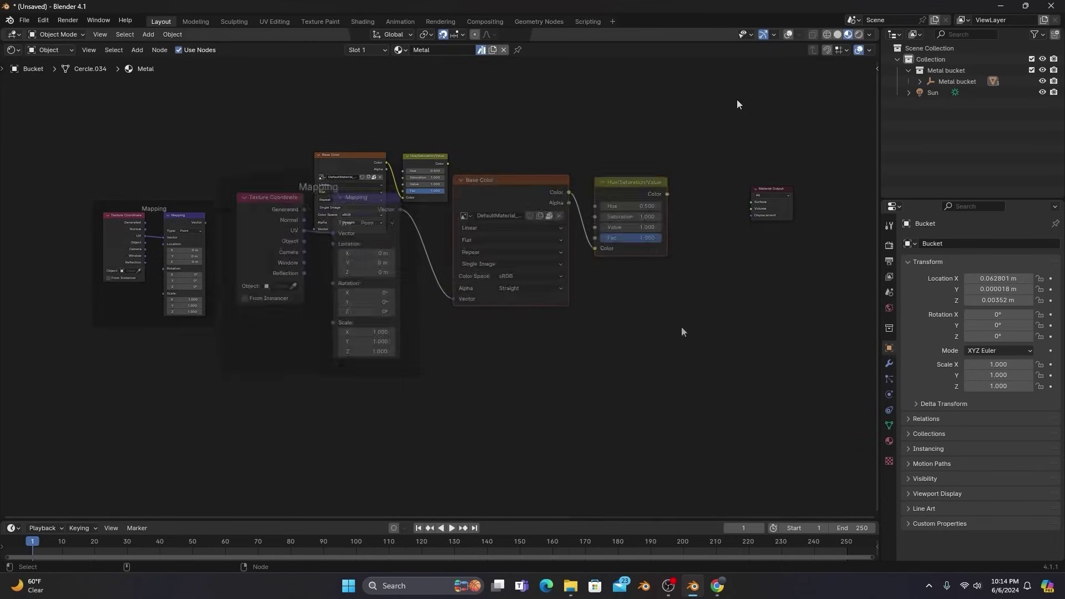
middle_click_drag(670, 337, 657, 362)
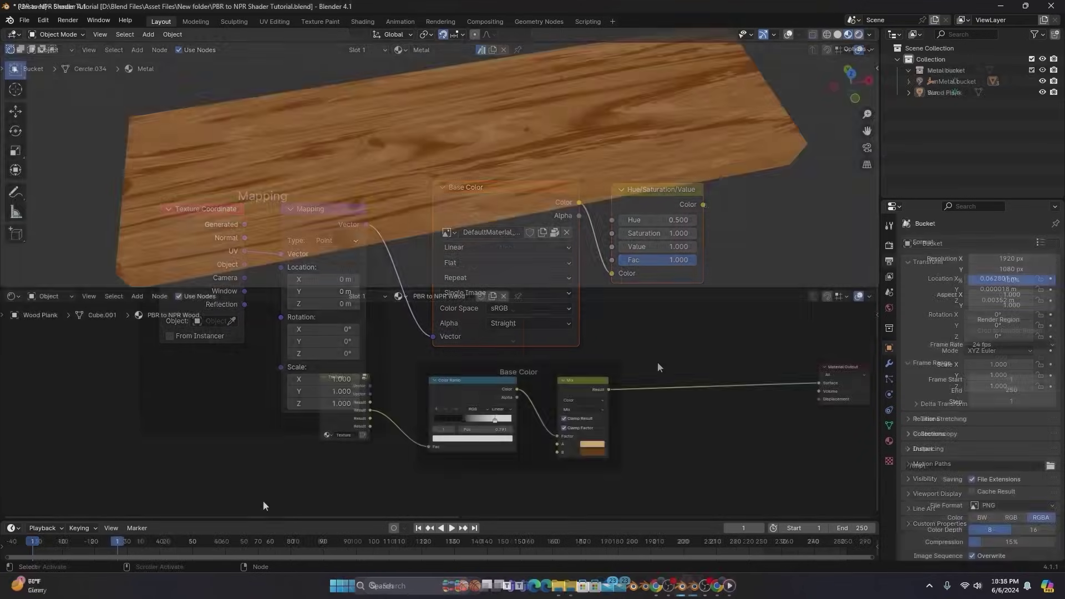
- Move the Base Color group aside and add Shader to RGB, Brightness/Contrast, Color Ramp and Mix nodes, linking Diffuse BSDF into Shader to RGB
key("g")
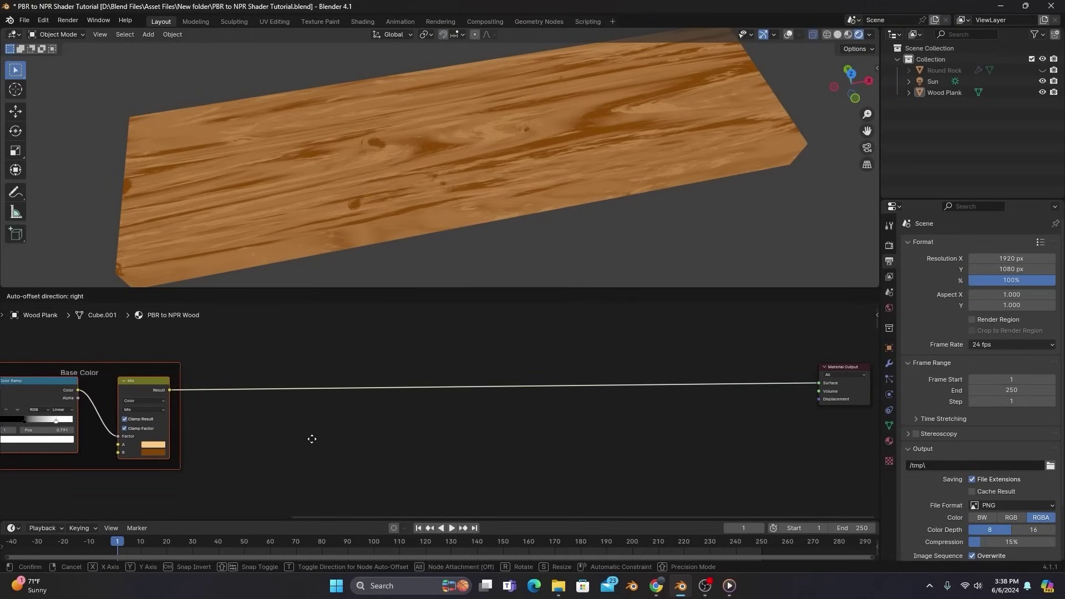
left_click(290, 436)
key("ctrl+v")
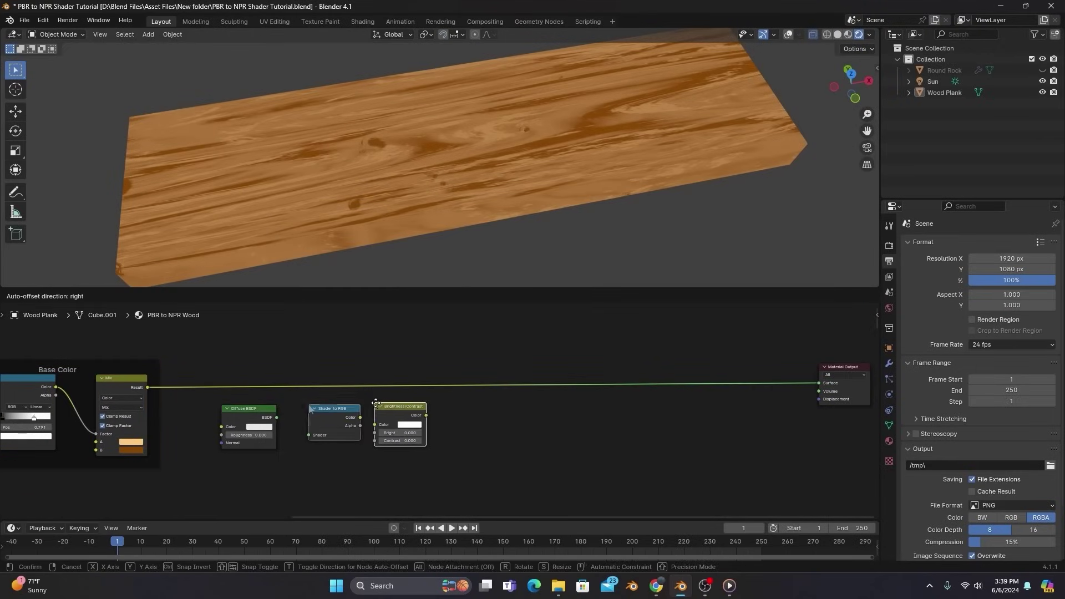
left_click(375, 403)
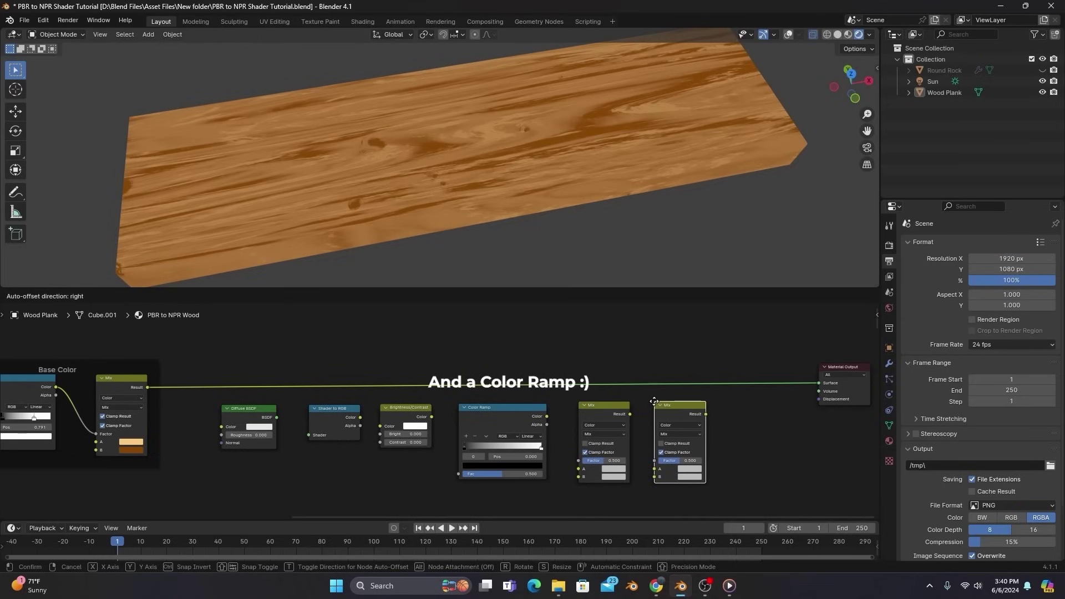
left_click(654, 401)
scroll(310, 410, "up", 2)
left_click_drag(263, 385, 302, 409)
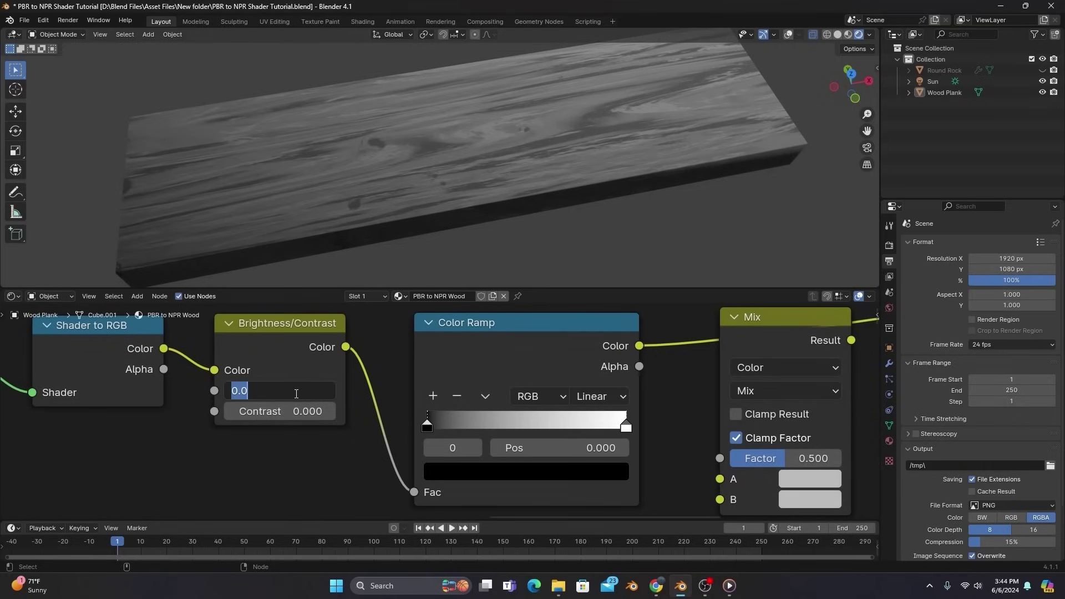
- Set Brightness 0.3 and Contrast 0.6, and slide the Color Ramp's white stop to 0.205
type("3")
key("Return")
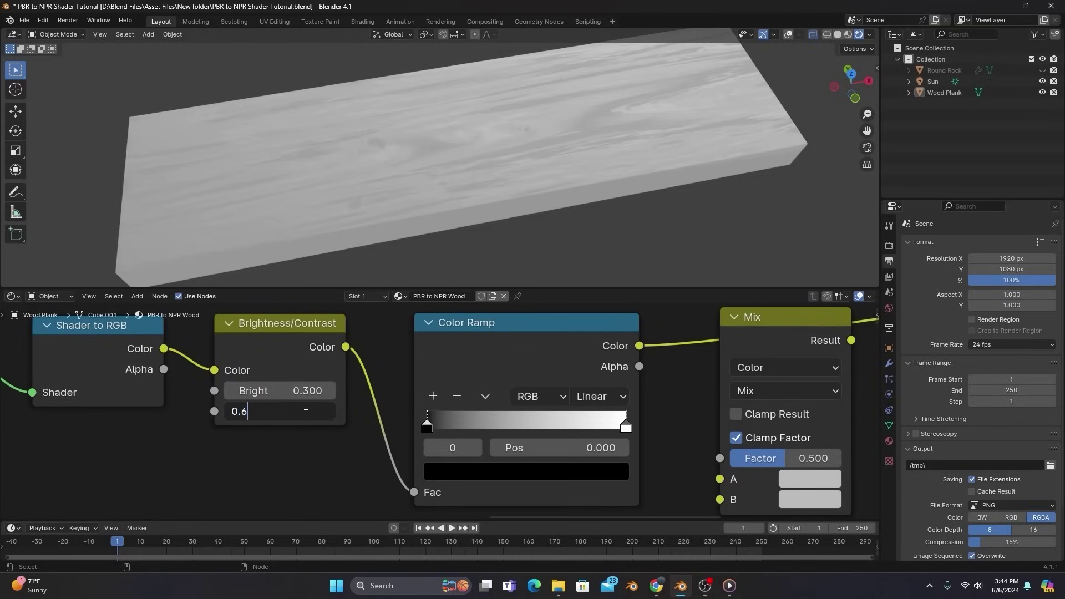
left_click(306, 413)
type("0.6")
key("Return")
left_click(624, 427)
left_click_drag(588, 432, 463, 429)
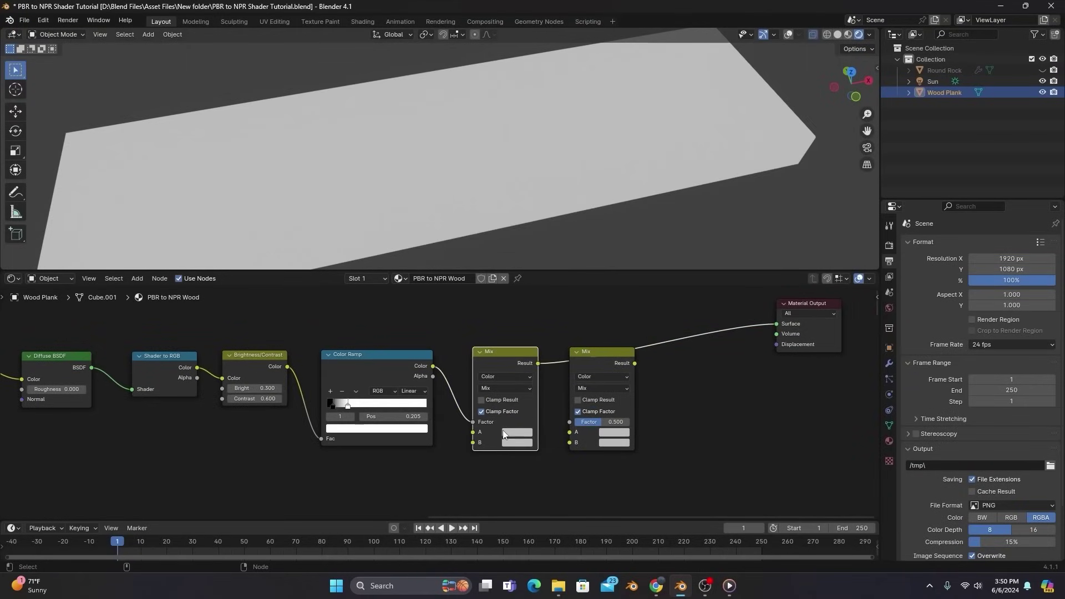
- Colour the first Mix brown (A) and light tan (B), and feed its Result into the second Mix's A
left_click(503, 431)
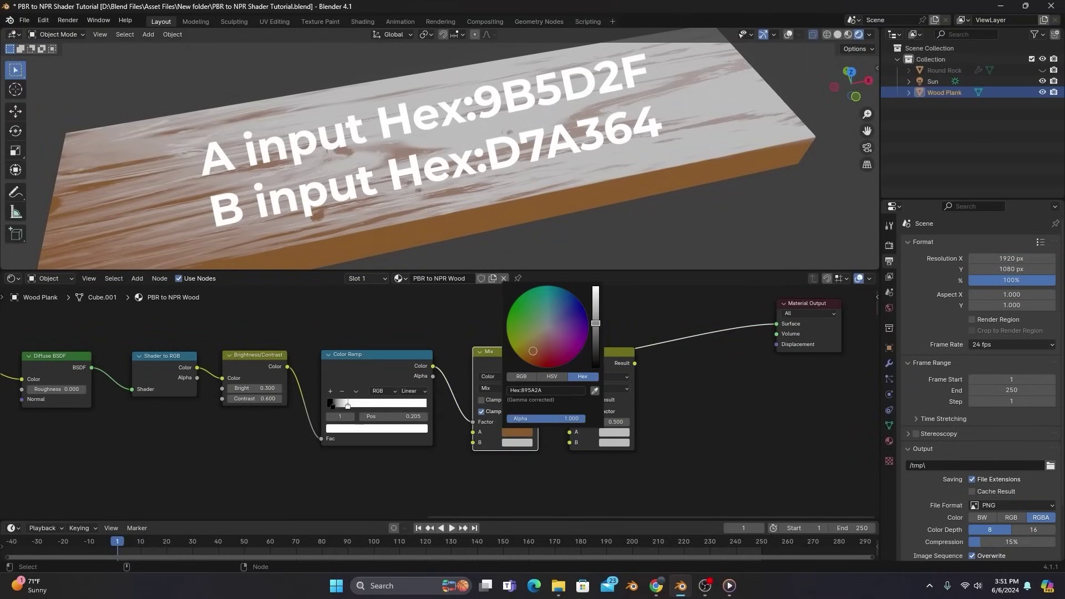
left_click_drag(544, 345, 533, 355)
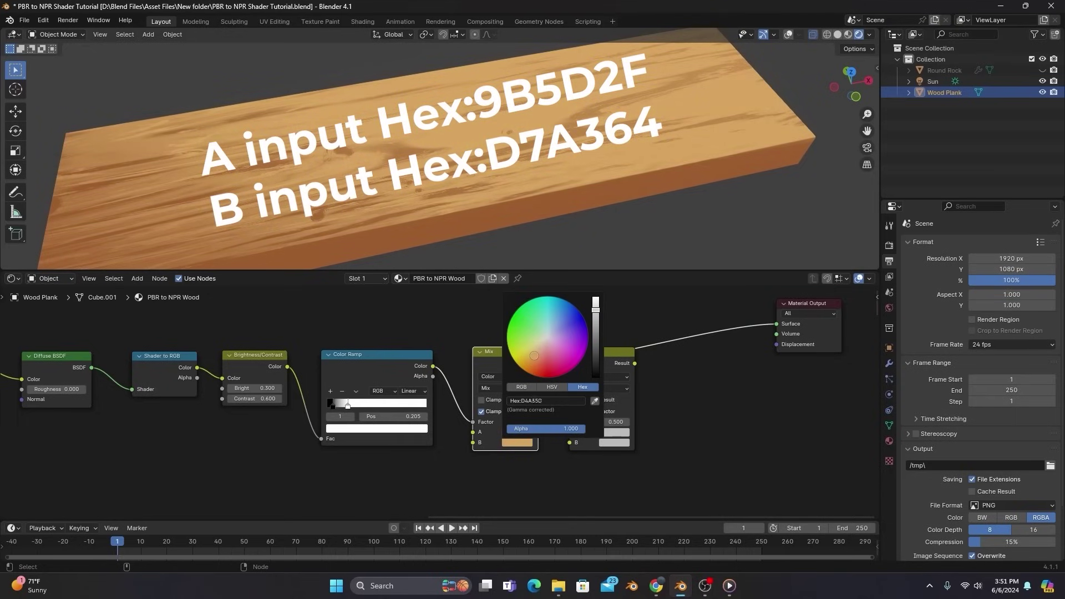
left_click(538, 364)
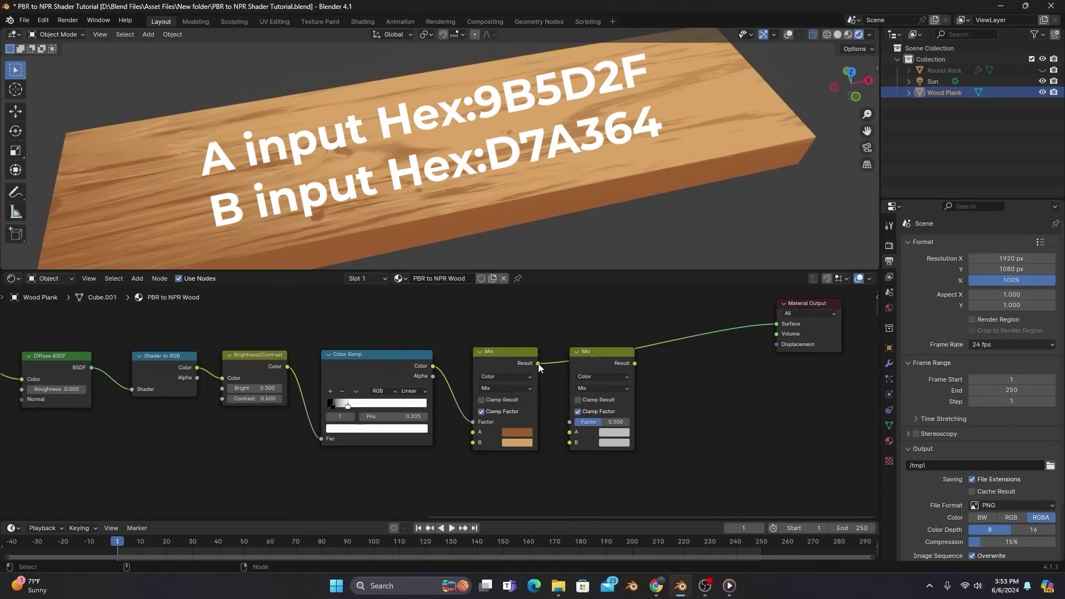
left_click_drag(537, 364, 562, 430)
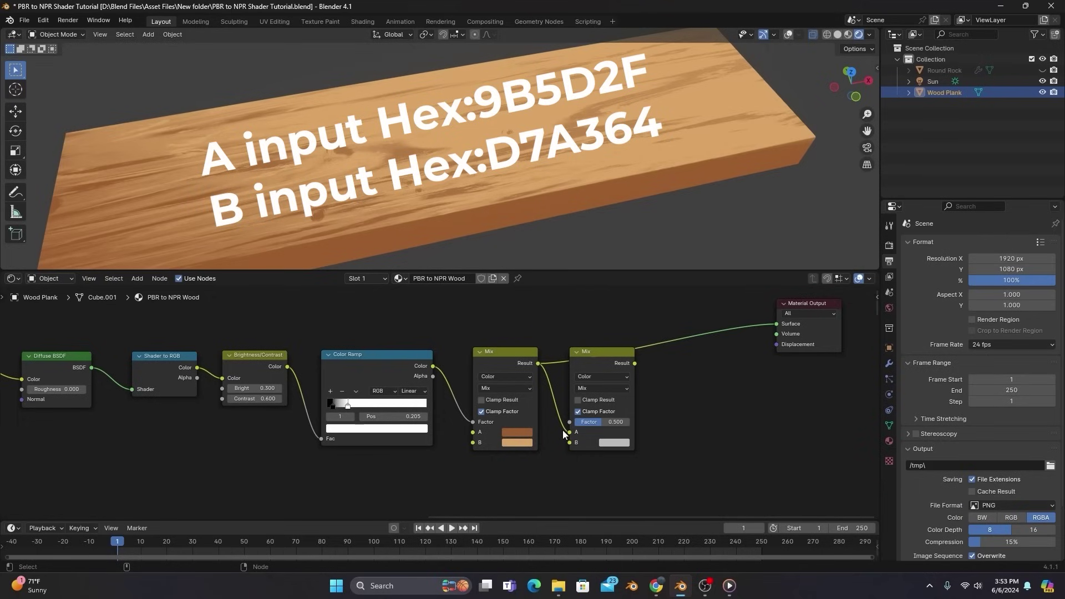
- Switch the second Mix to Color Dodge and give its B input an orange colour
left_click(604, 388)
left_click(601, 481)
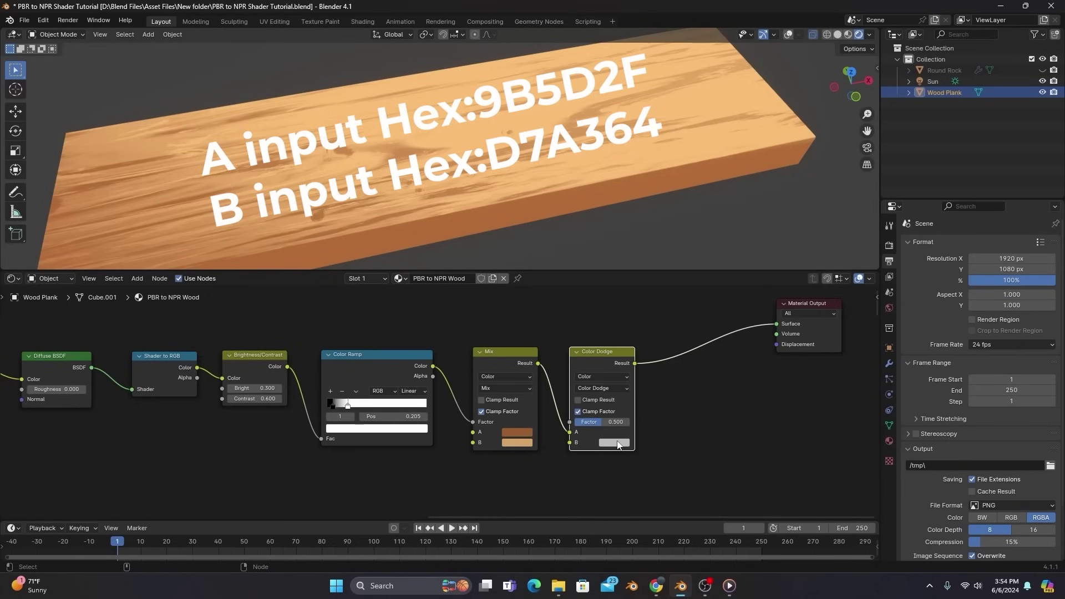
left_click(614, 442)
left_click_drag(638, 344, 627, 369)
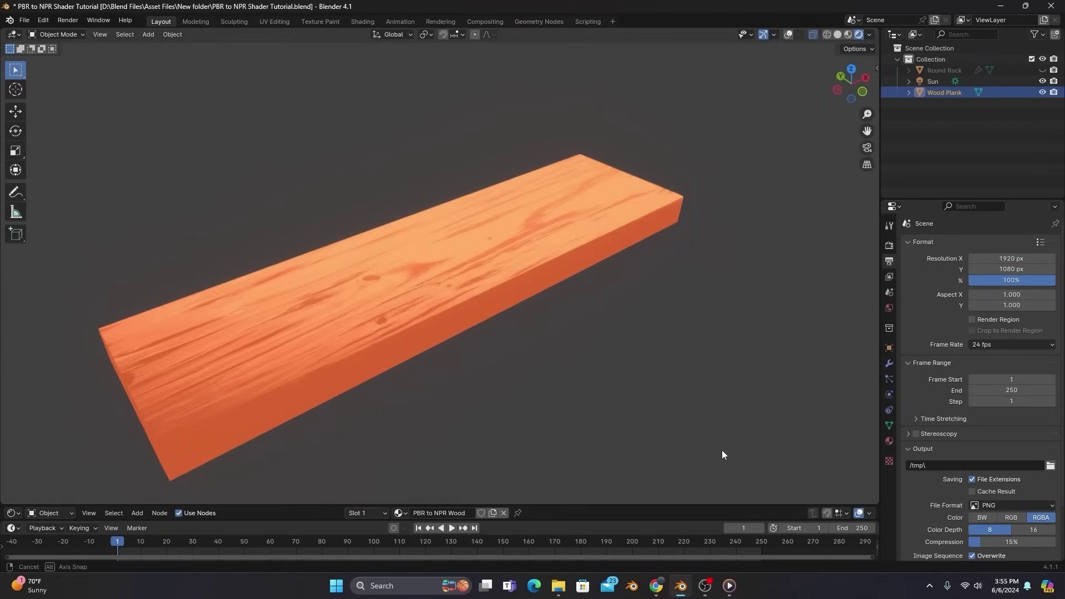
middle_click_drag(720, 450, 859, 396)
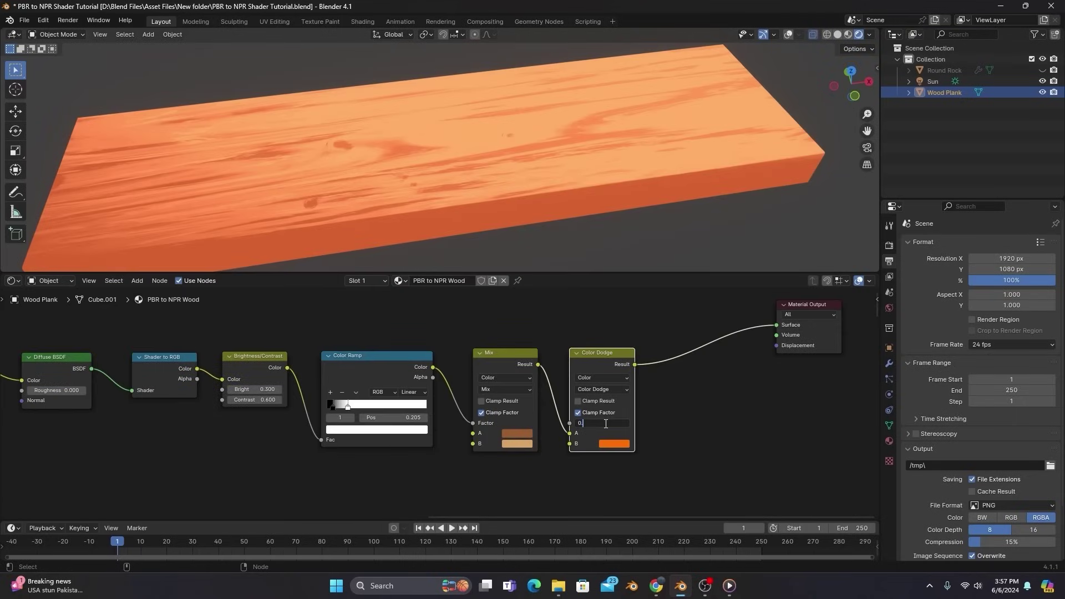
- Set the Color Dodge factor to 0.3, retune its B colour, and tint the Sun light red
type(".3")
key("Return")
left_click_drag(610, 422, 615, 423)
left_click(614, 443)
left_click(616, 367)
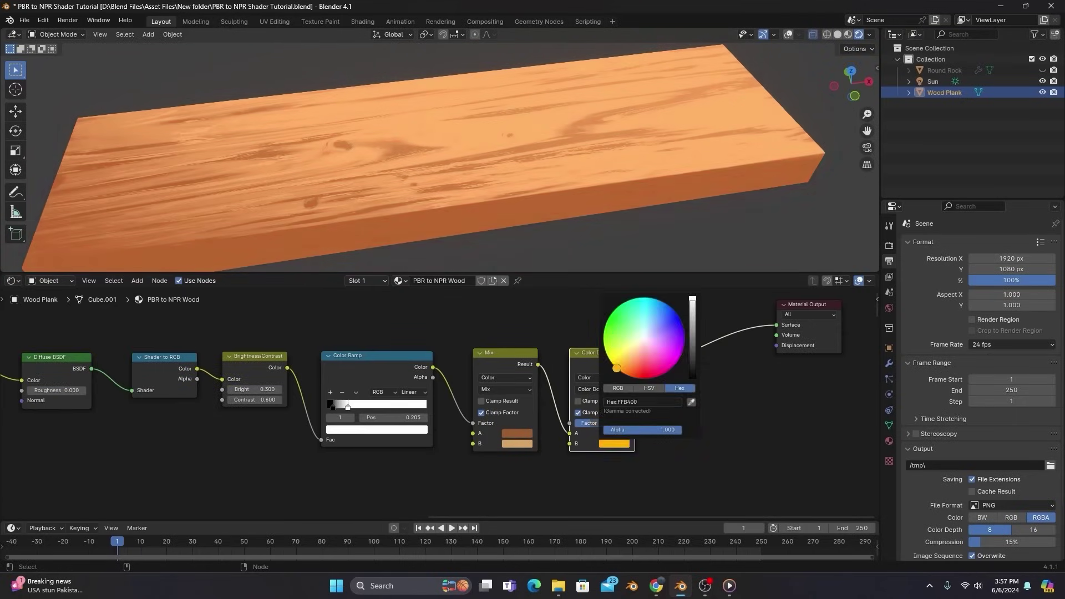
mouse_move(606, 354)
left_mouse_down()
mouse_move(606, 324)
mouse_move(665, 304)
left_mouse_up()
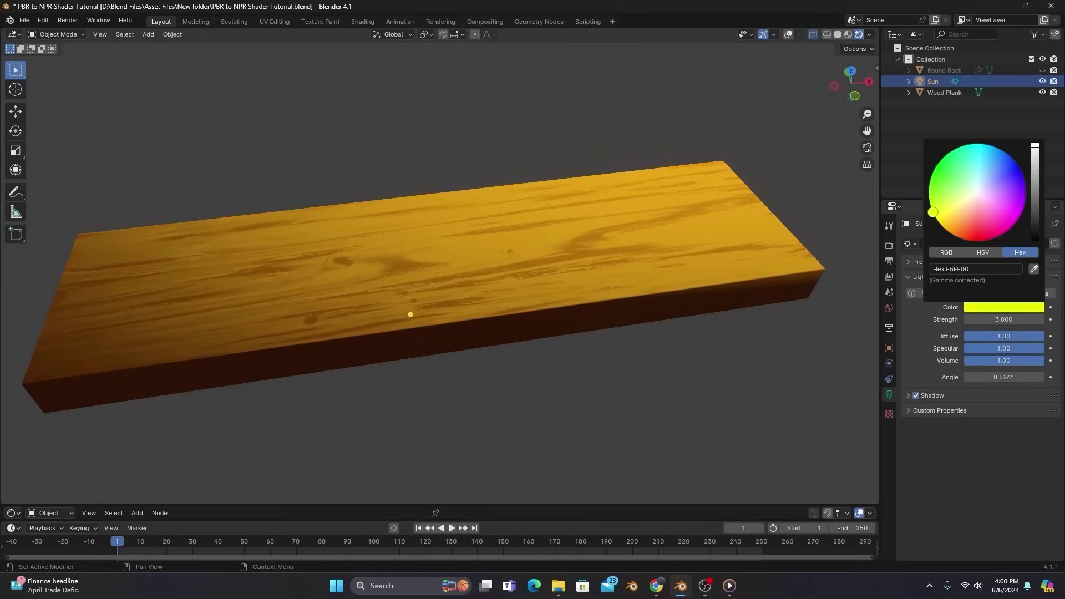
mouse_move(931, 204)
left_mouse_down()
mouse_move(940, 161)
mouse_move(977, 146)
mouse_move(1018, 168)
mouse_move(1020, 215)
mouse_move(974, 243)
left_mouse_up()
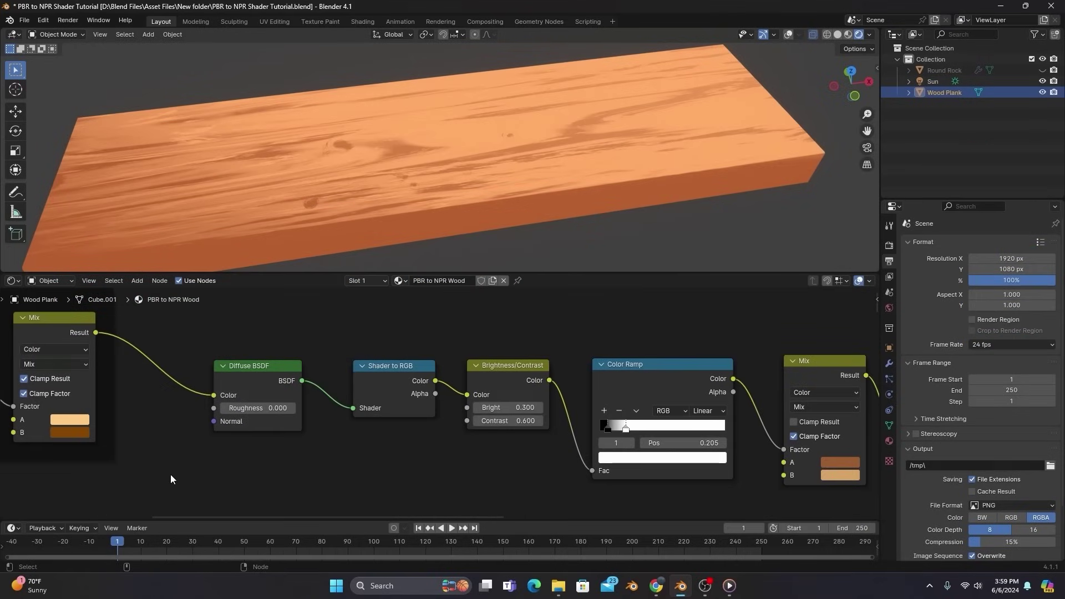
- Retint the Sun, move Diffuse BSDF and Shader to RGB after Color Dodge, and link its Result to Color
left_click_drag(171, 474, 417, 354)
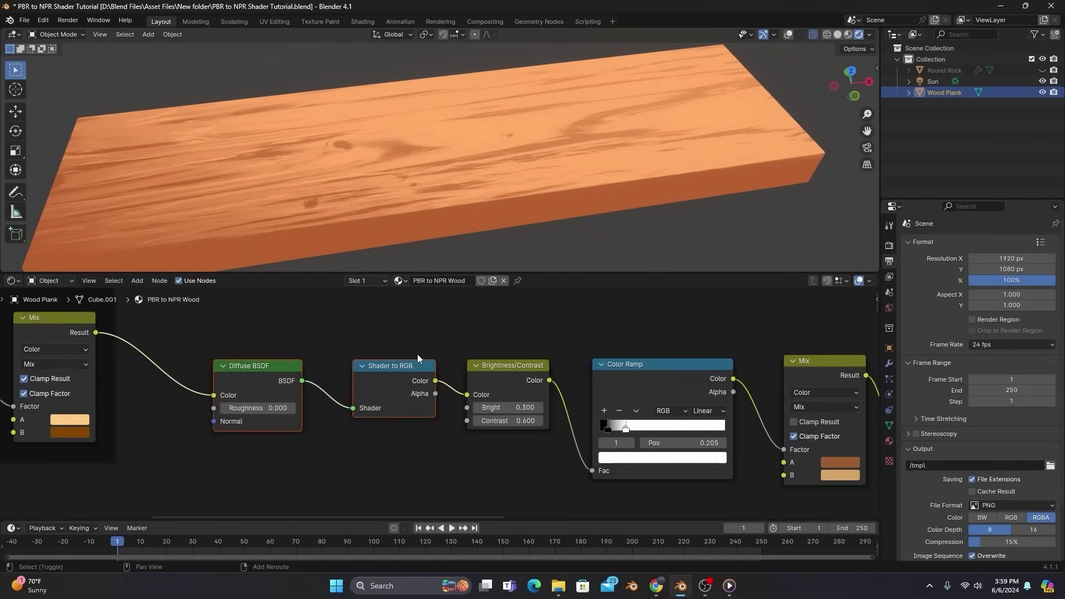
key("g")
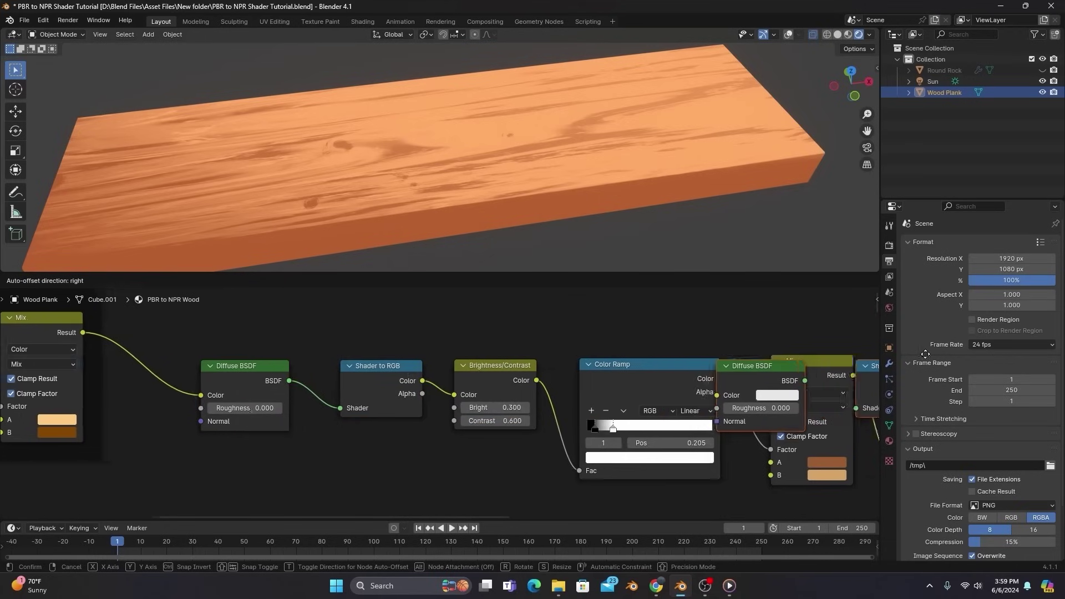
left_click(647, 381)
left_click_drag(428, 375, 498, 396)
left_click(666, 381, "ctrl+shift")
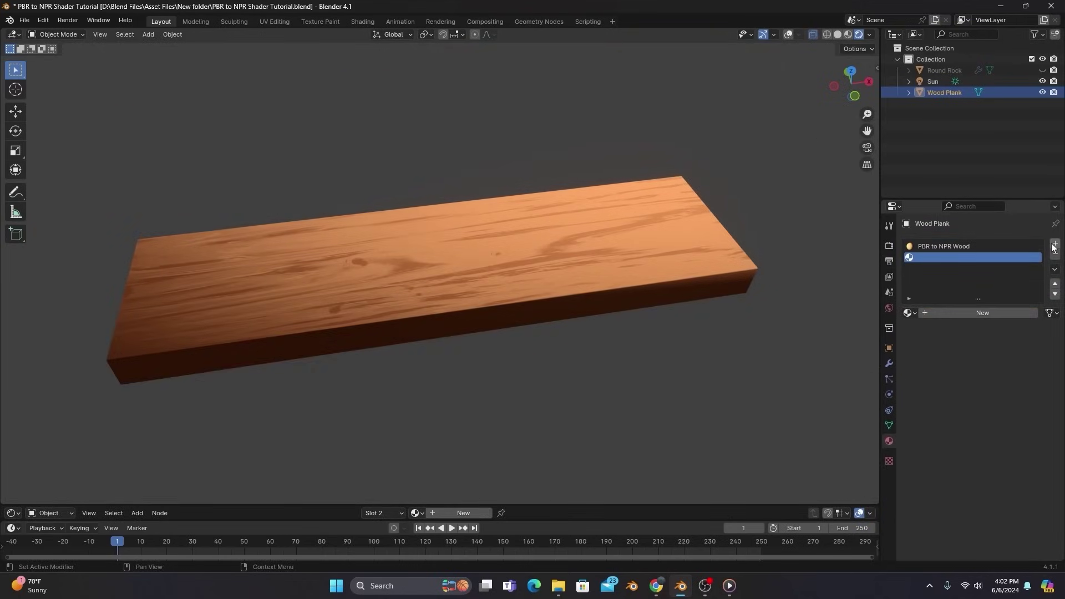
- Create a new material in the second material slot and orbit around the plank
left_click(939, 313)
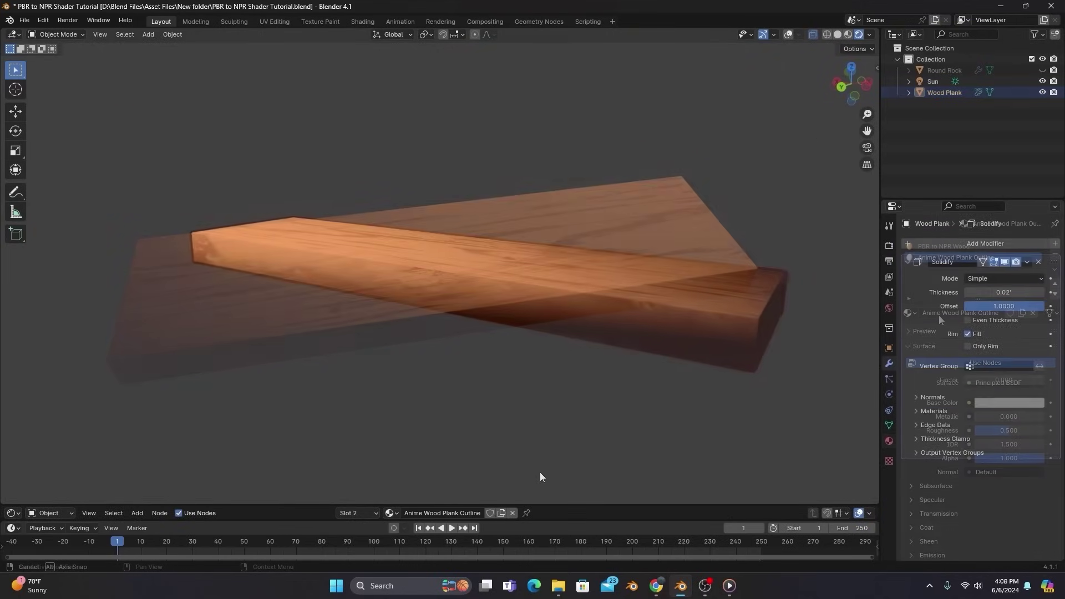
middle_click_drag(540, 472, 674, 477)
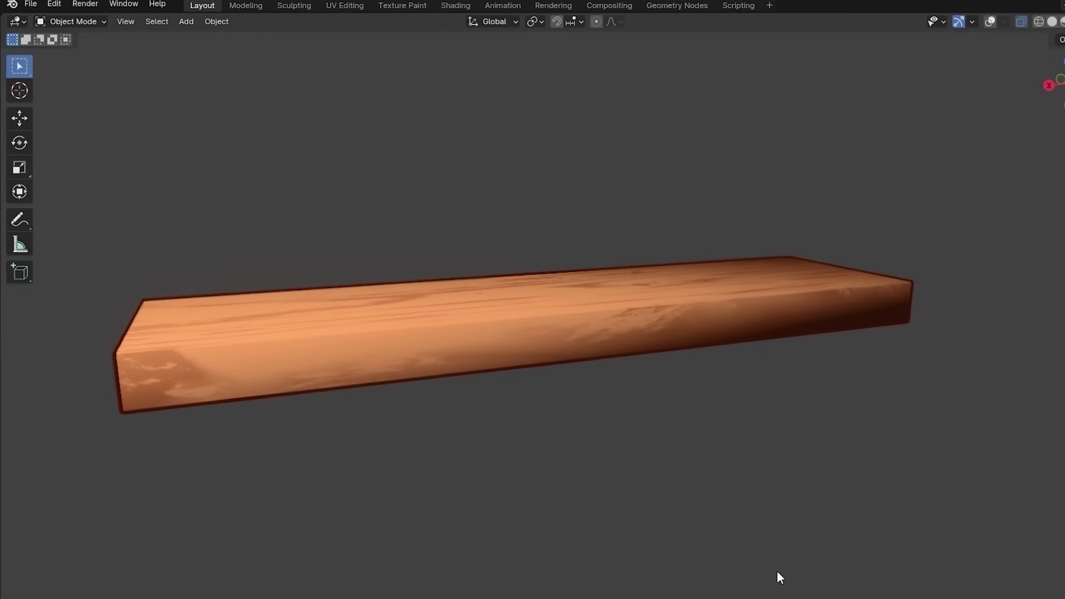
- Orbit the orange toon plank, enlarge the Shader Editor, and box-select its PBR to NPR Wood node chain
middle_click_drag(777, 571, 722, 572)
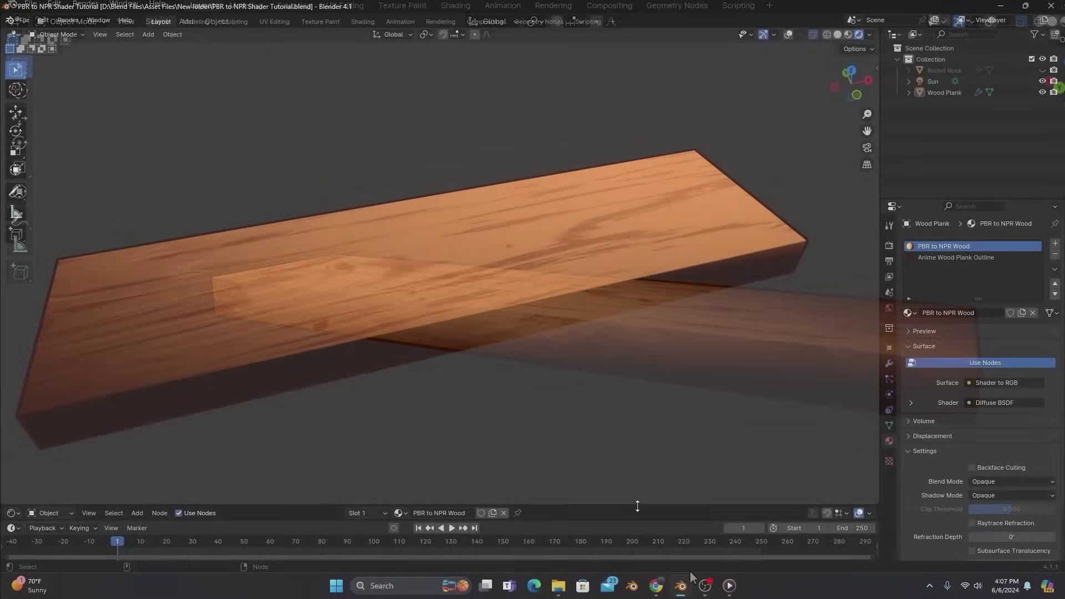
left_click_drag(637, 505, 632, 308)
left_click_drag(118, 501, 693, 381)
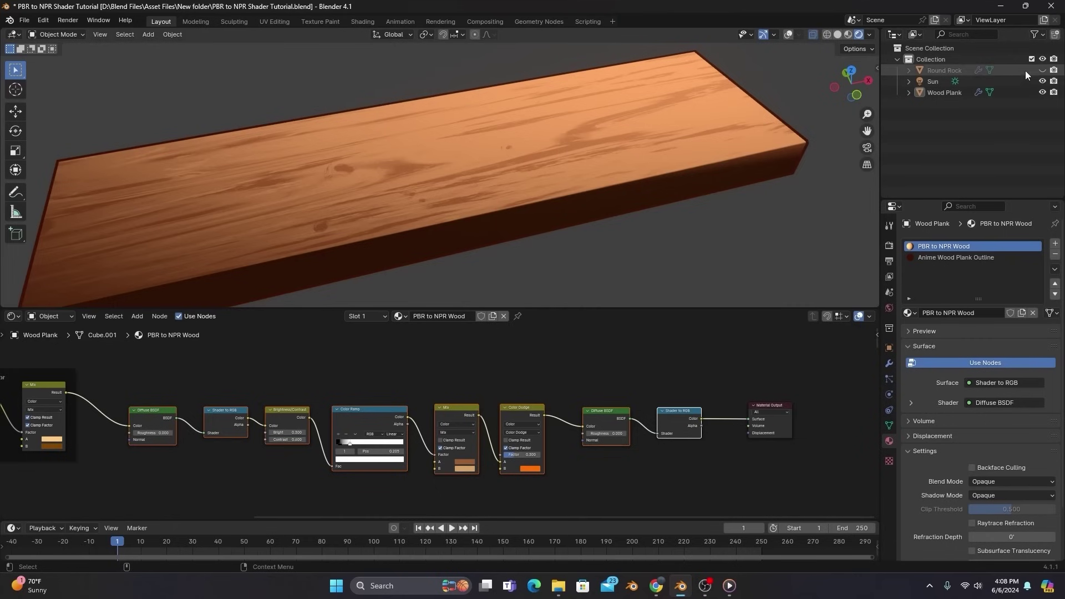
- Unhide the Round Rock, preview its Brightness/Contrast stage as soft grey, and orbit around the rock
left_click(1043, 70)
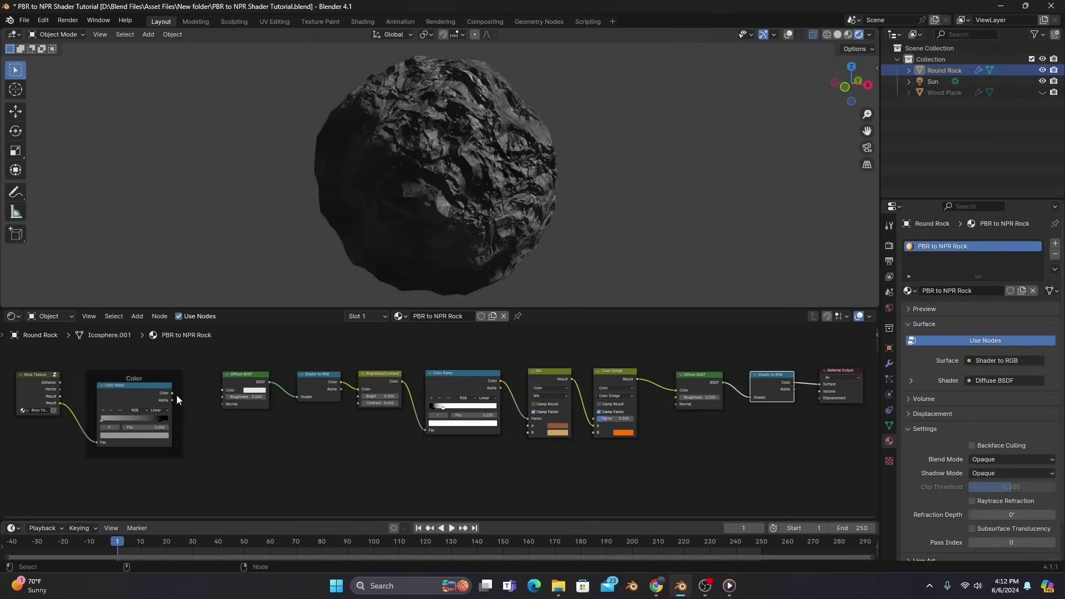
left_click_drag(173, 393, 223, 390)
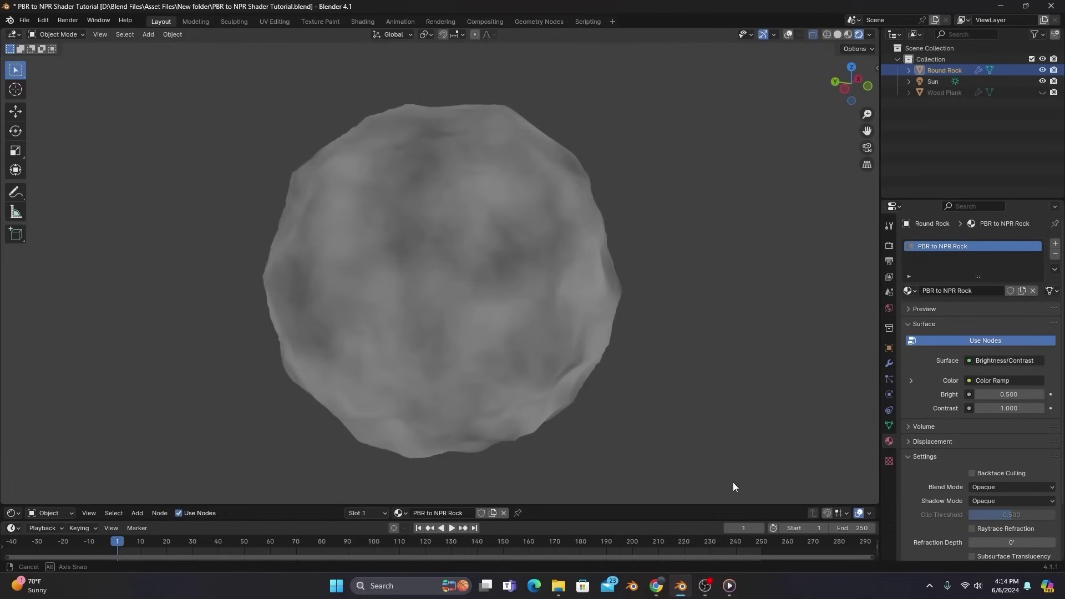
middle_click_drag(733, 481, 777, 481)
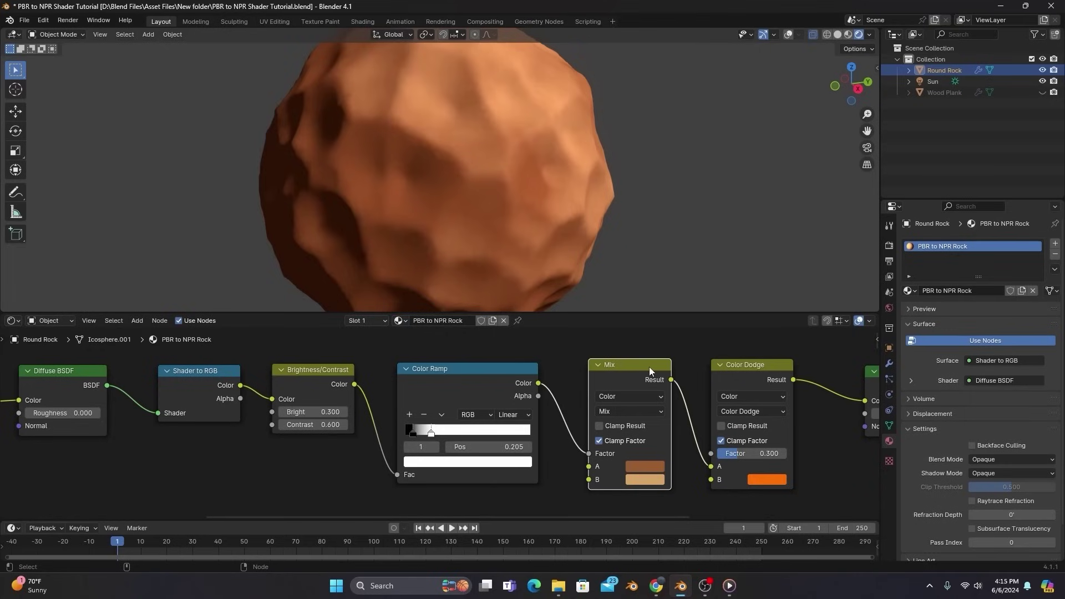
- Delete the rock's Mix node and set the Color Ramp interpolation to Constant
key("x")
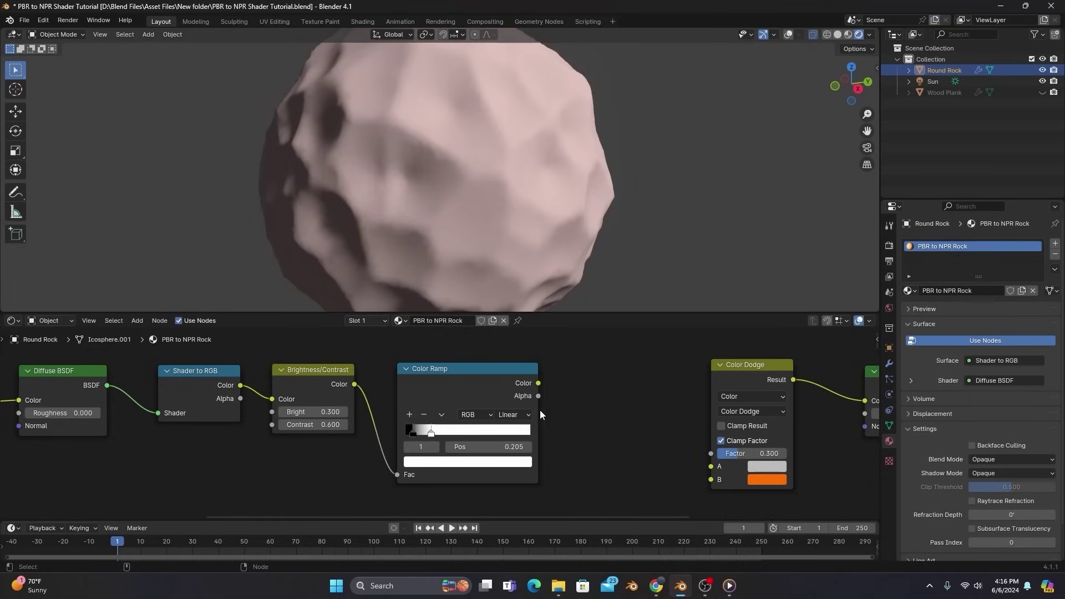
left_click(521, 415)
left_click(514, 492)
left_click(491, 461)
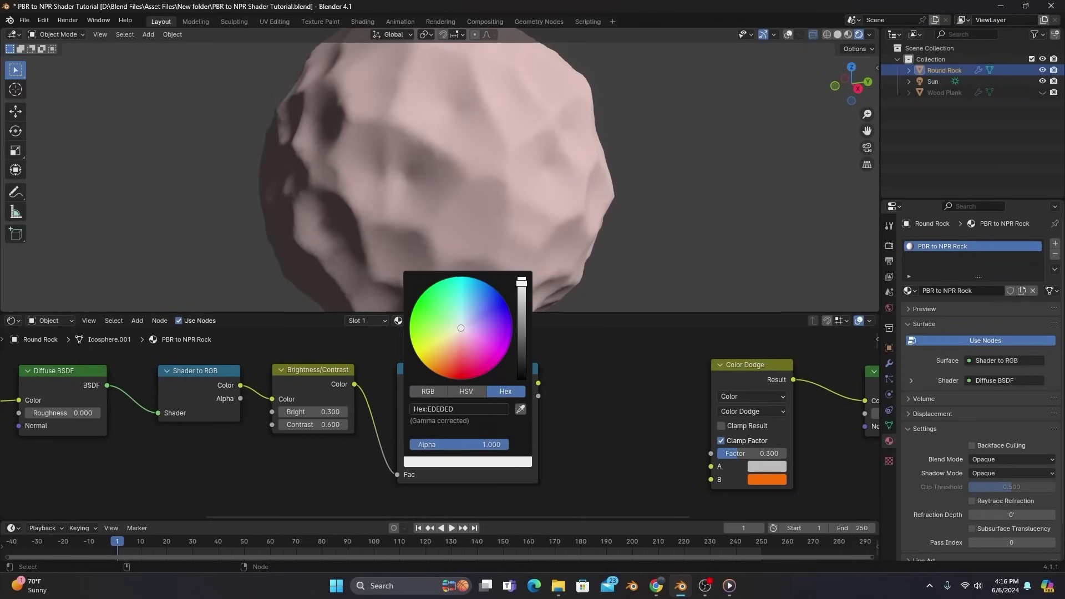
- Link the Color Ramp into Color Dodge A and set Color Dodge B to blue 009FFF
left_click_drag(538, 383, 586, 414)
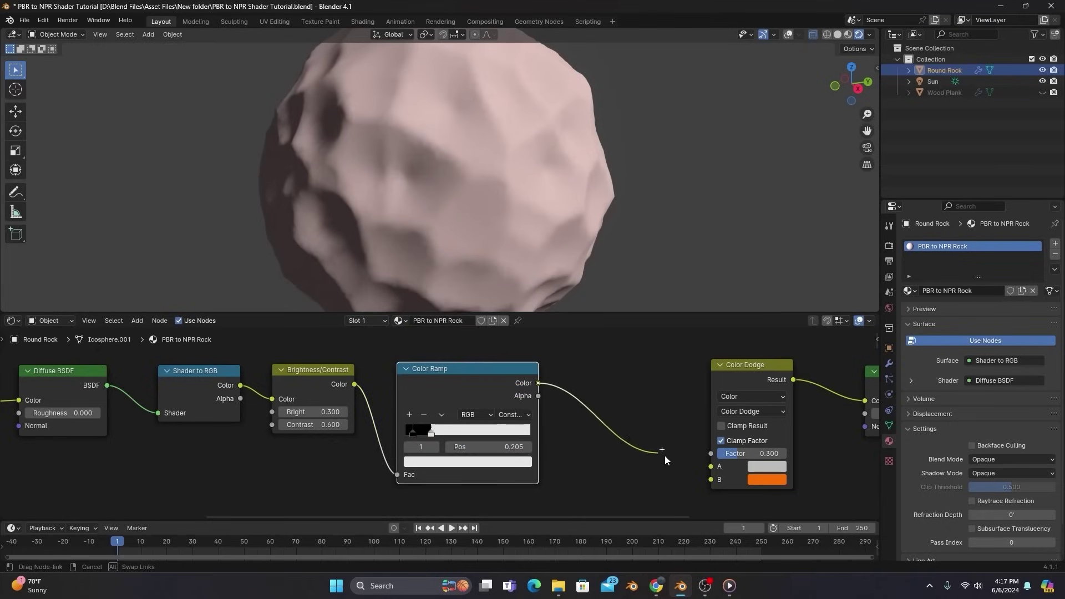
left_click_drag(665, 459, 711, 466)
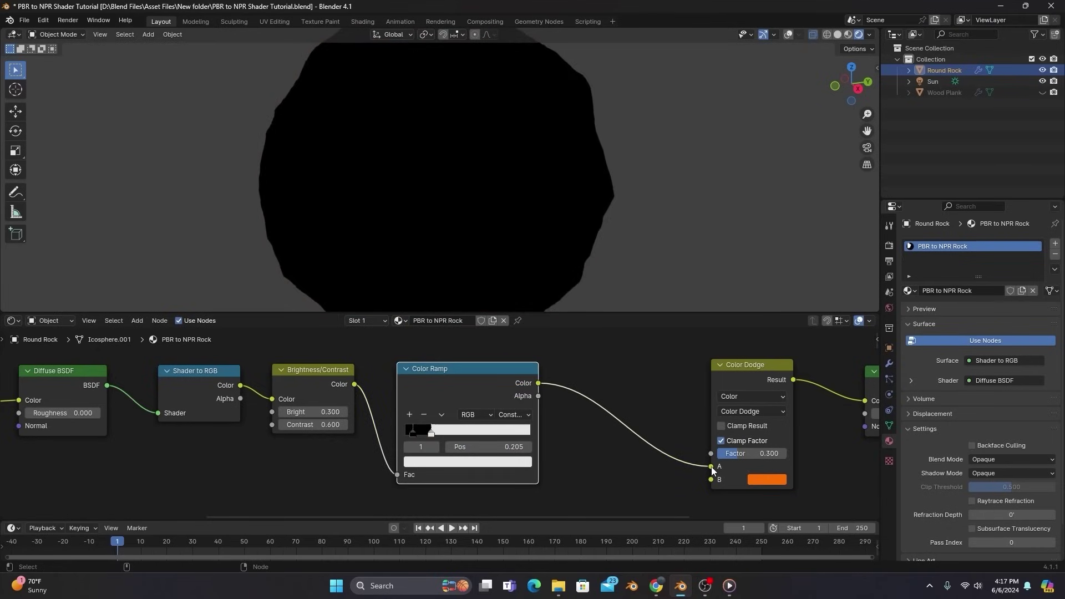
left_click(761, 478)
left_click(825, 298)
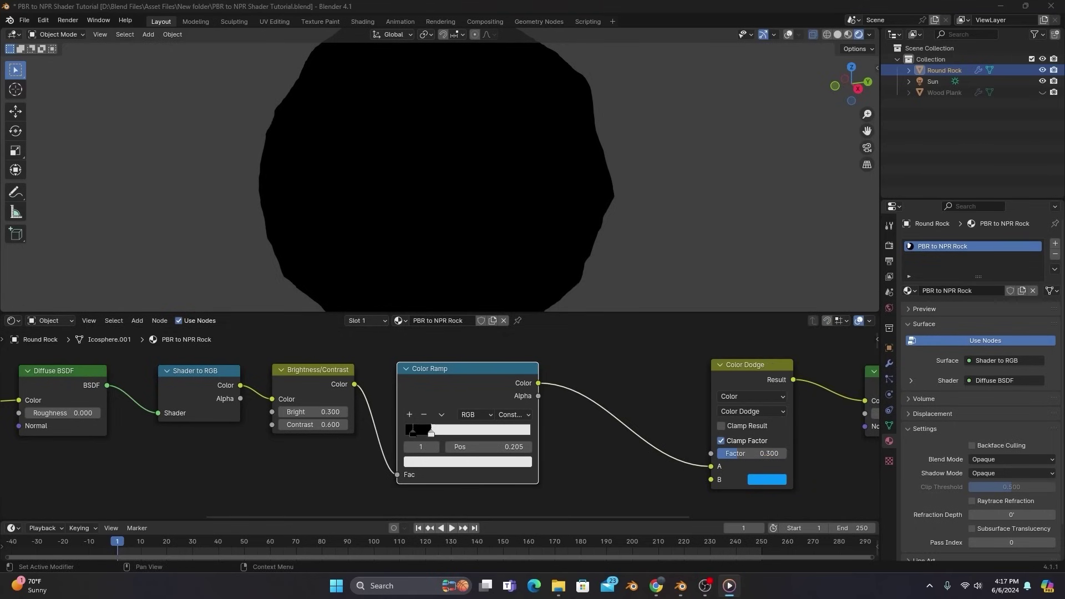
- Move the rock ramp's stops to 0.000 and 0.141, add two stops, and slide a black stop to 0.077
scroll(451, 426, "up", 2)
left_click_drag(431, 434, 413, 442)
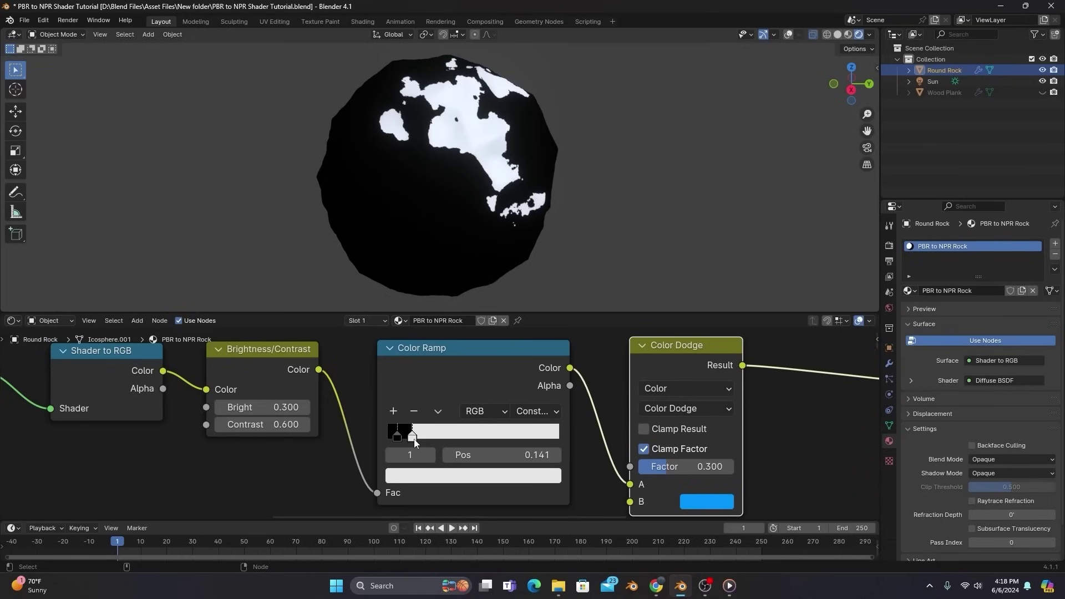
left_click_drag(397, 436, 379, 440)
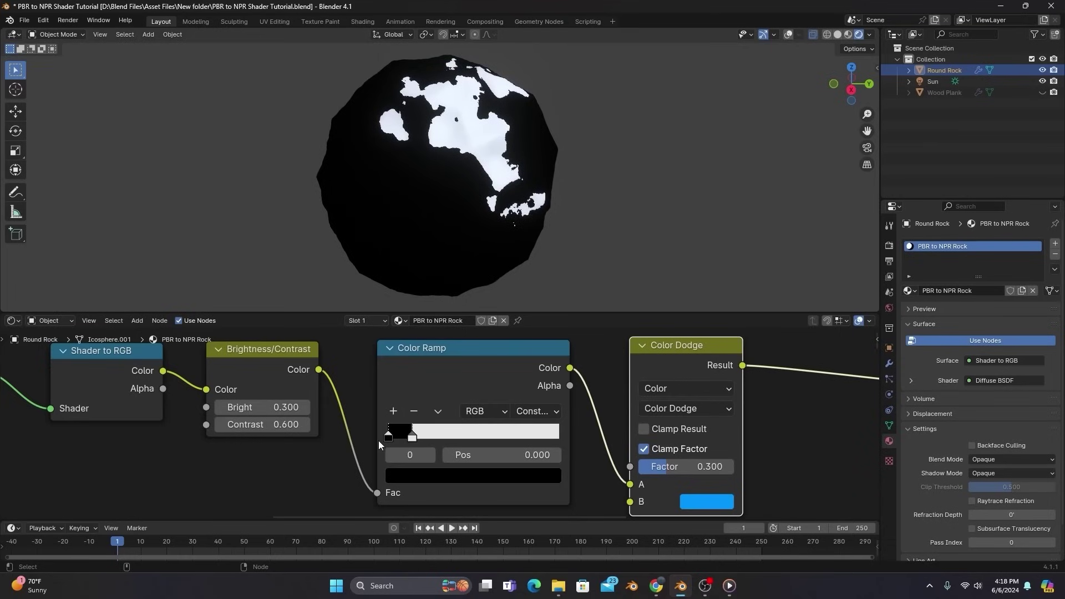
left_click(412, 437)
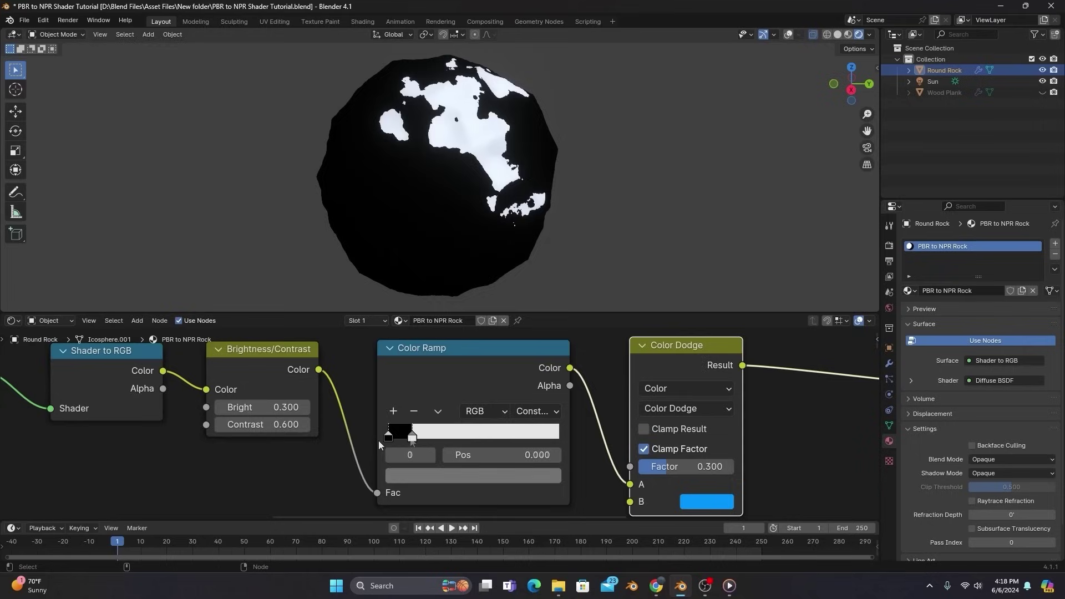
left_click(393, 411)
left_click(393, 411)
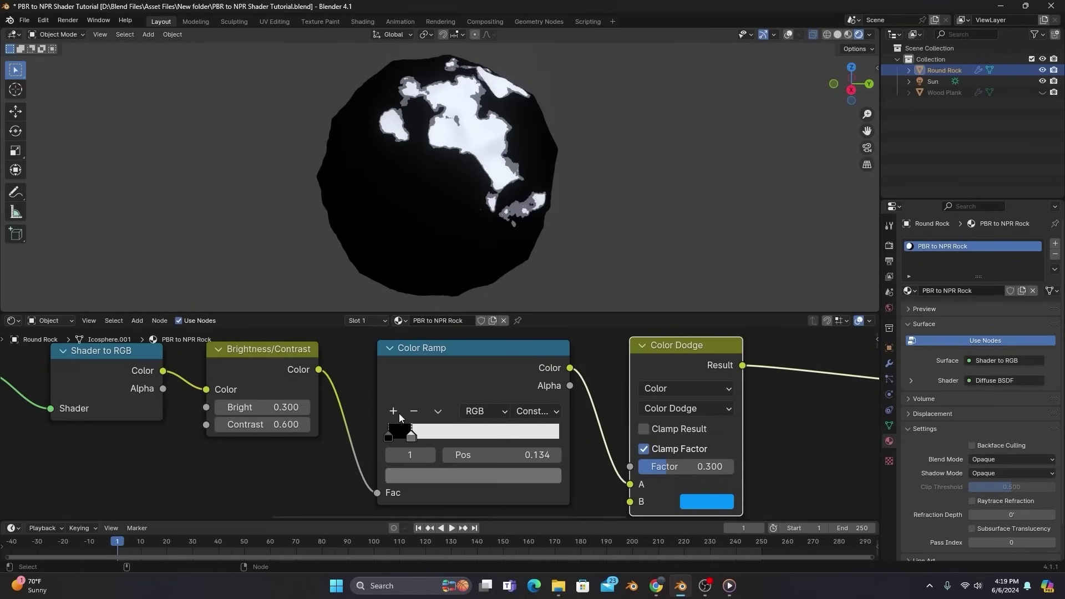
left_click(398, 435)
left_click_drag(398, 434, 393, 439)
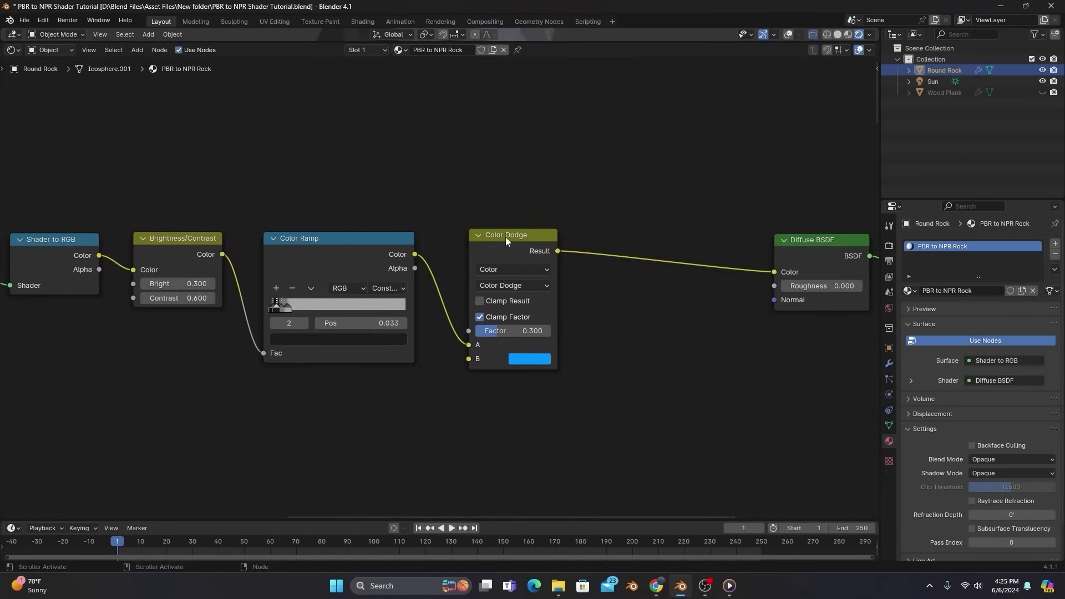
- Move the Color Dodge node beside Diffuse BSDF and widen the Color Ramp node
left_click(505, 237)
left_click_drag(504, 238, 690, 238)
left_click_drag(414, 316, 636, 315)
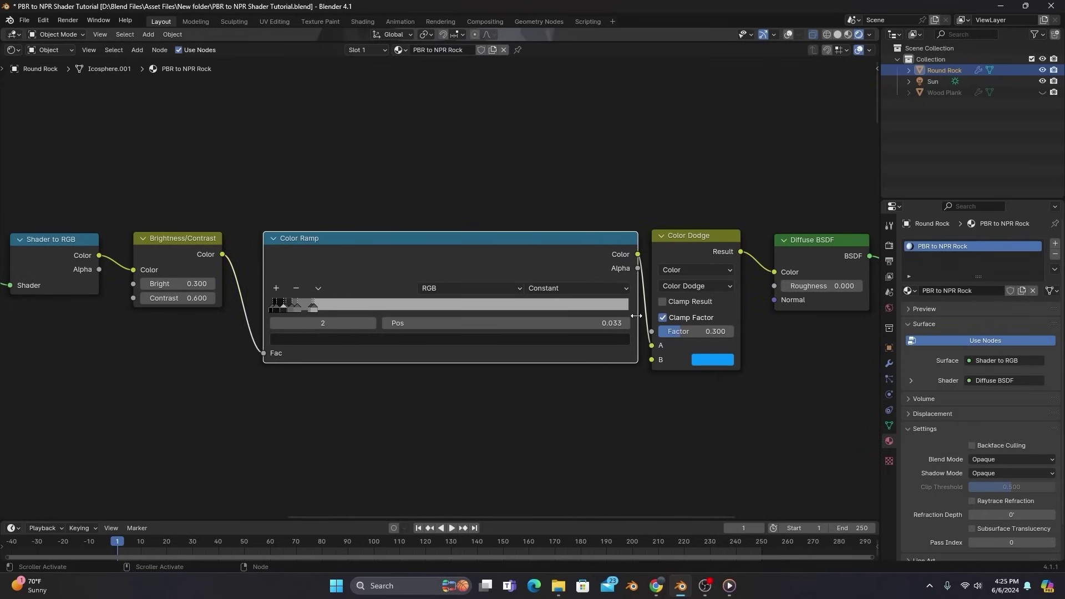
left_click(376, 394)
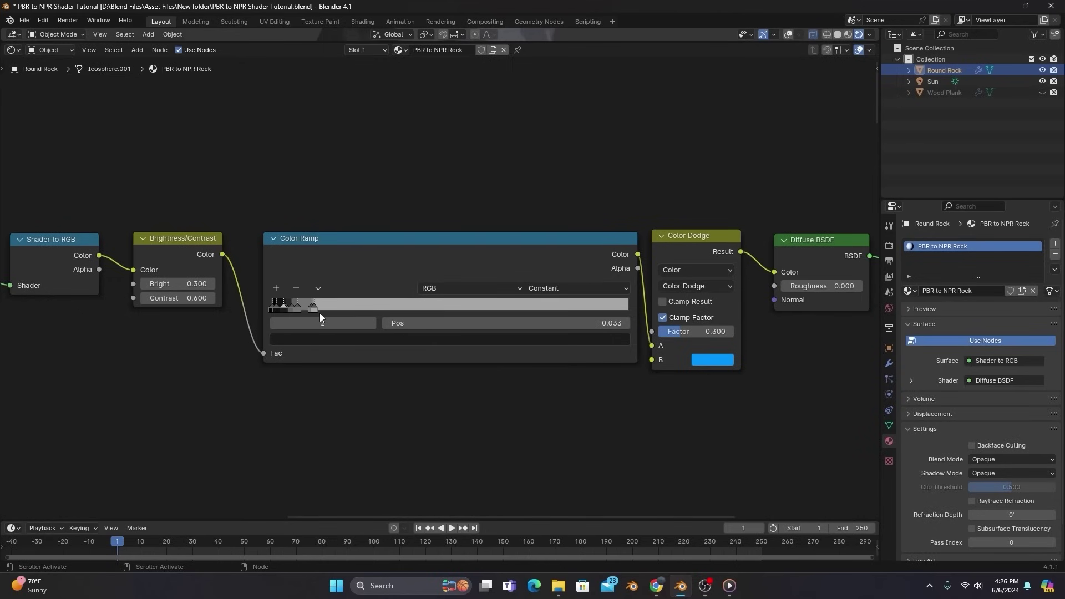
- Return to the split viewport layout and orbit around the banded toon-shaded rock
key("ctrl+space")
middle_click_drag(638, 303, 871, 309)
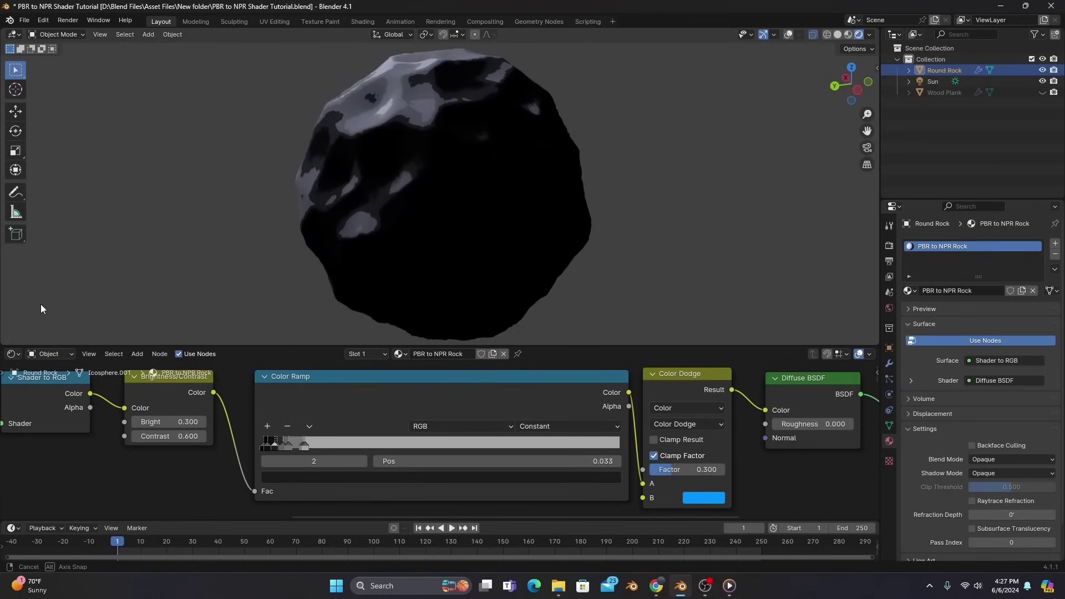
middle_click_drag(54, 309, 107, 309)
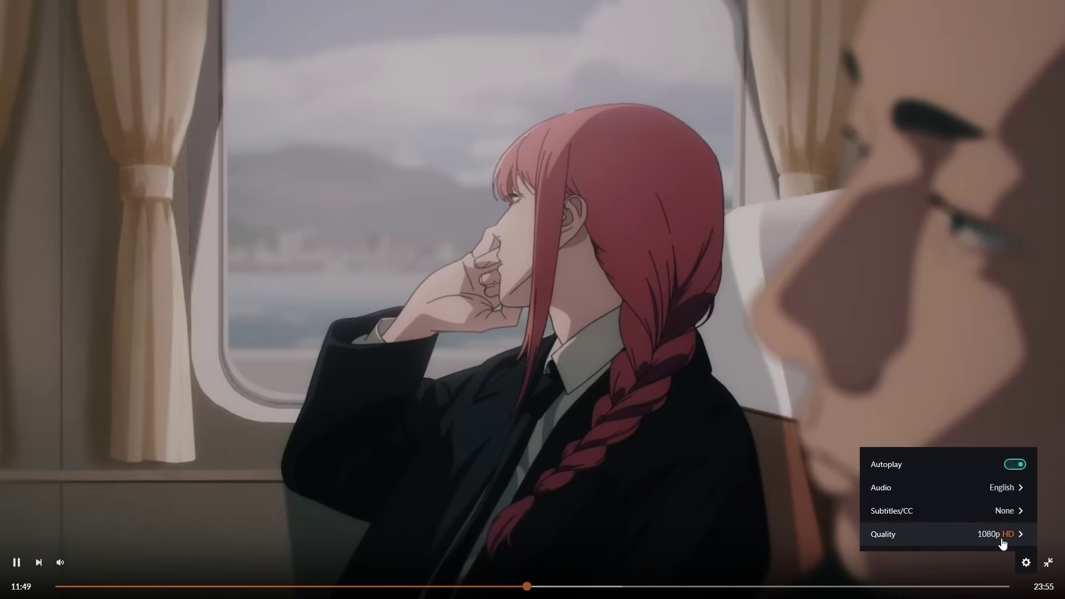
- Open the gear menu's Quality options for the paused anime episode
left_click(1002, 541)
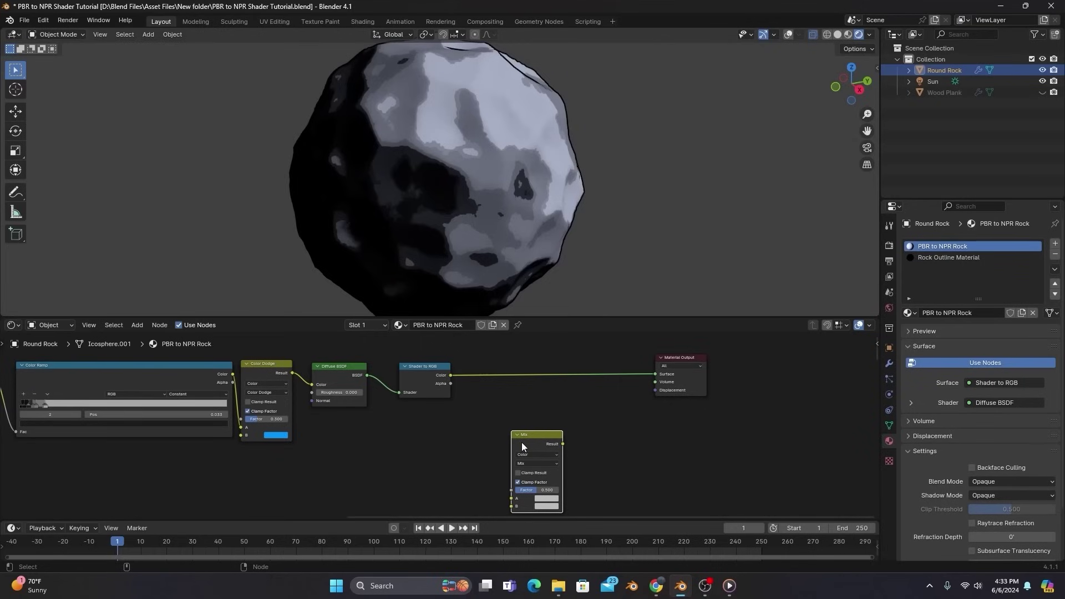
- Insert a Mix node before Material Output and set its blend mode to Overlay
left_click_drag(521, 442, 546, 370)
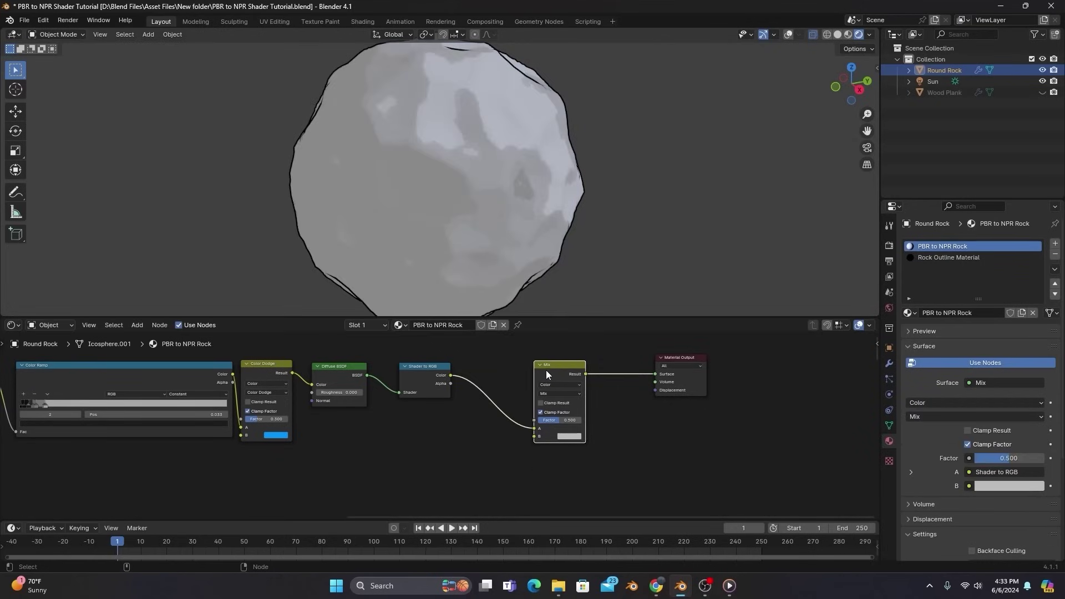
left_click(558, 392)
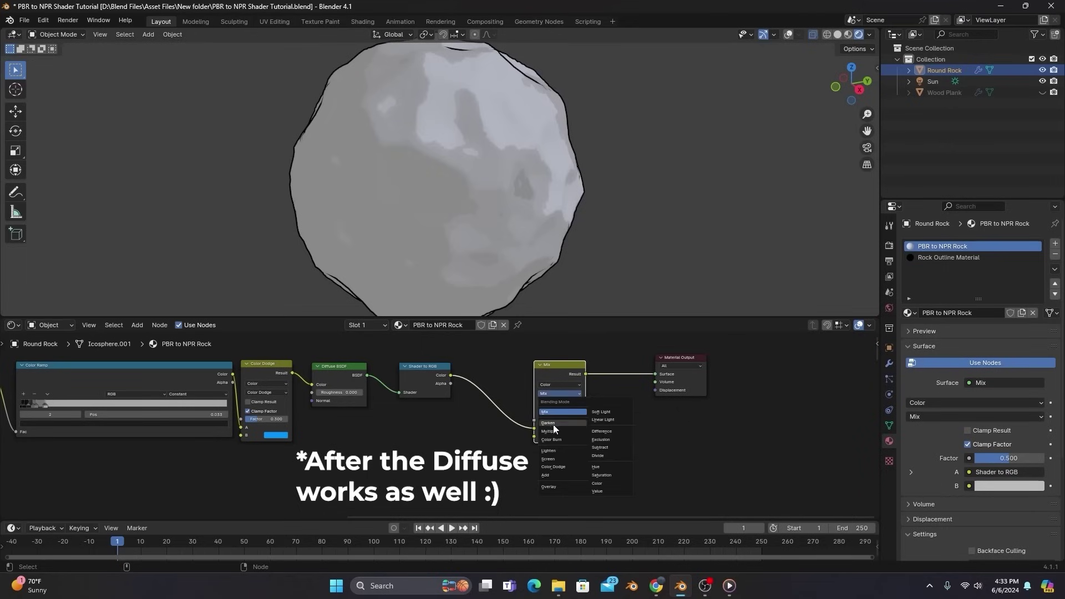
left_click(549, 486)
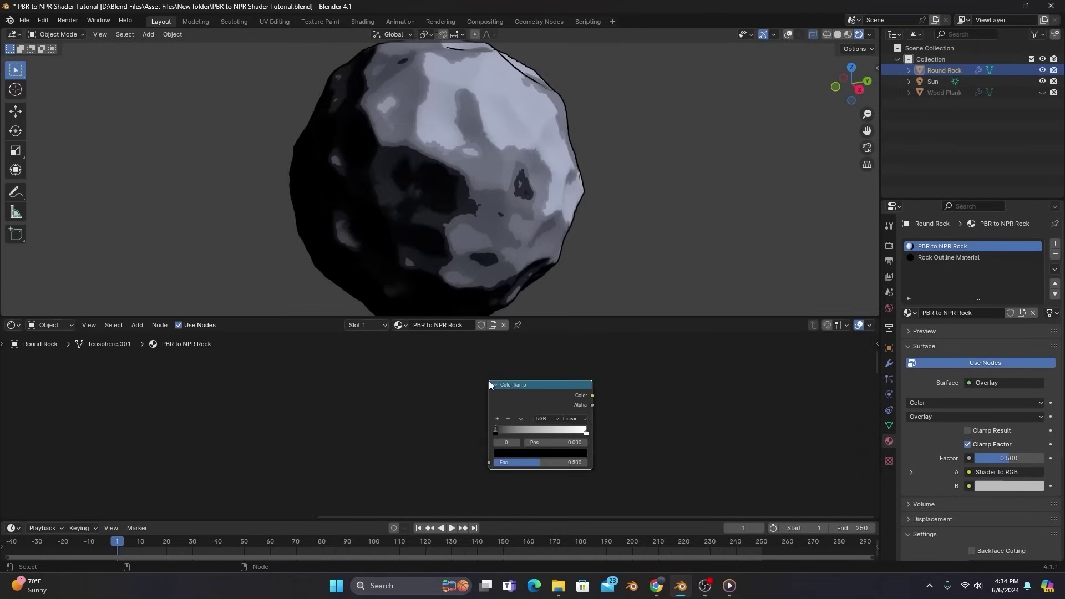
- Feed a White Noise Texture into a Color Ramp, driven by Texture Coordinate Object through Mapping
left_click(366, 418)
left_click_drag(426, 442, 488, 462)
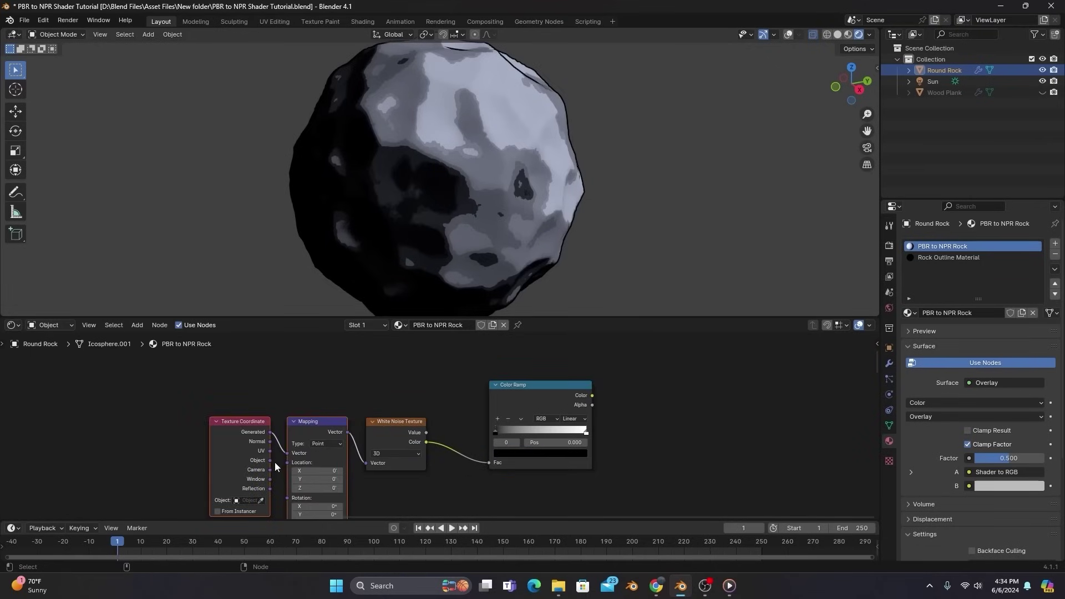
left_click_drag(268, 460, 287, 452)
left_click_drag(592, 395, 420, 480)
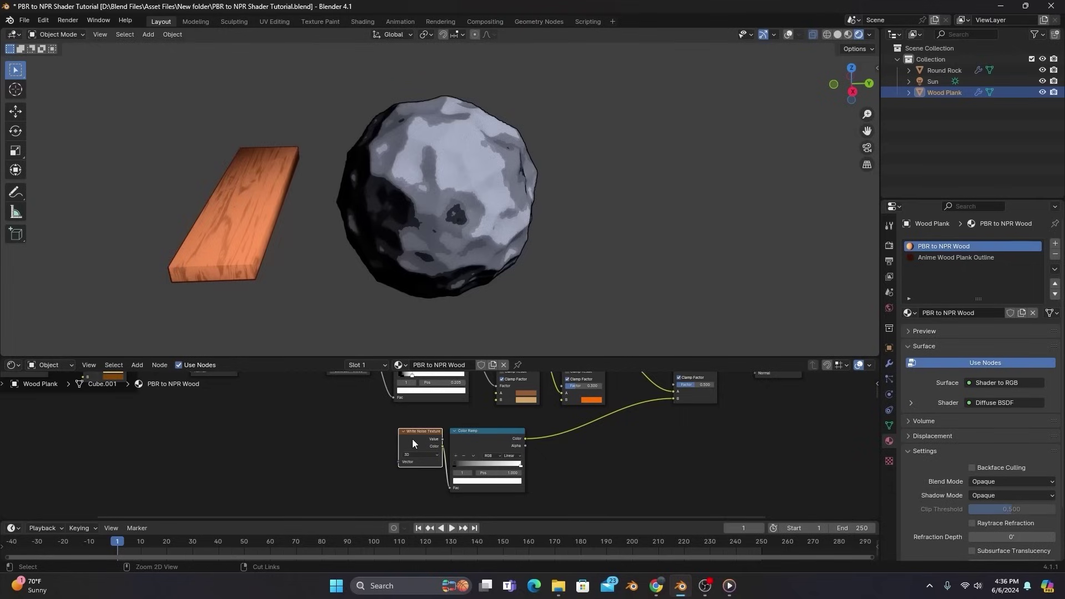
- Link Mapping into White Noise's Vector, then zoom out and orbit to view the grainy plank and rock
left_click_drag(386, 452, 395, 455)
scroll(395, 449, "up", 3)
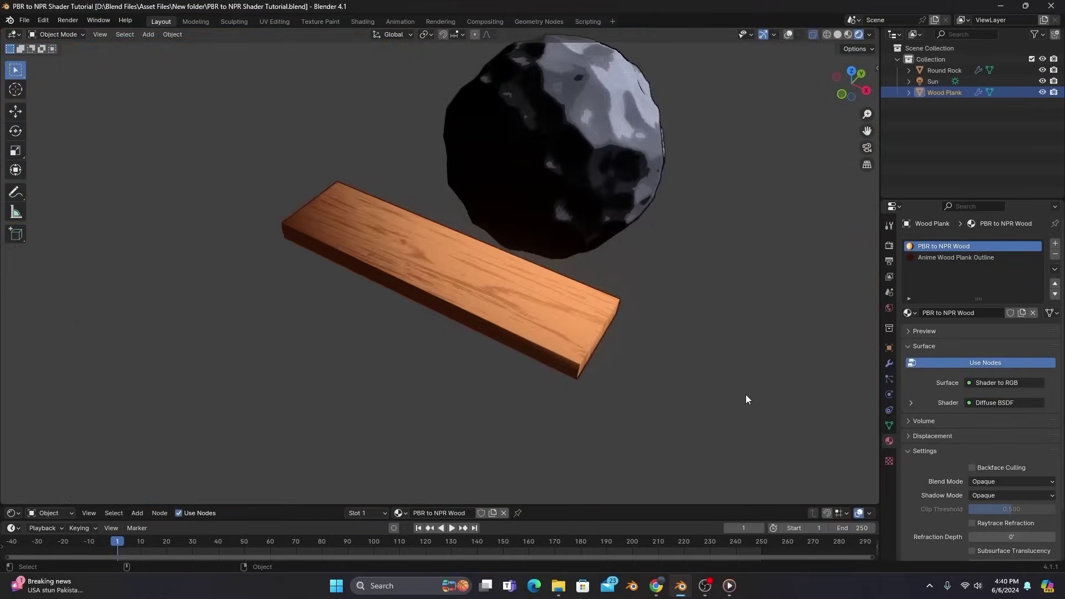
scroll(745, 398, "down", 4)
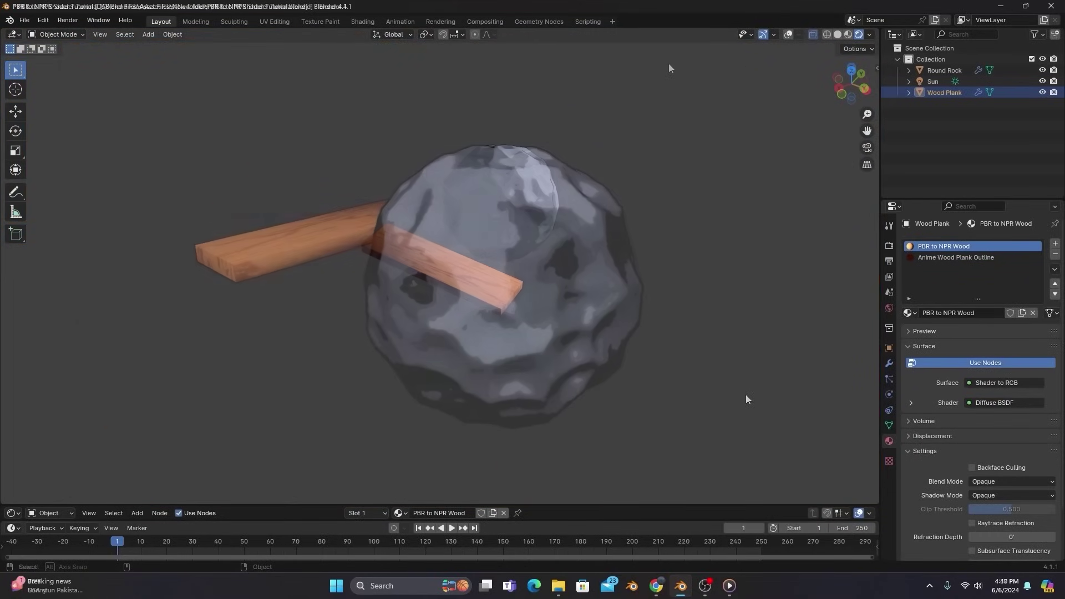
middle_click_drag(667, 64, 774, 67)
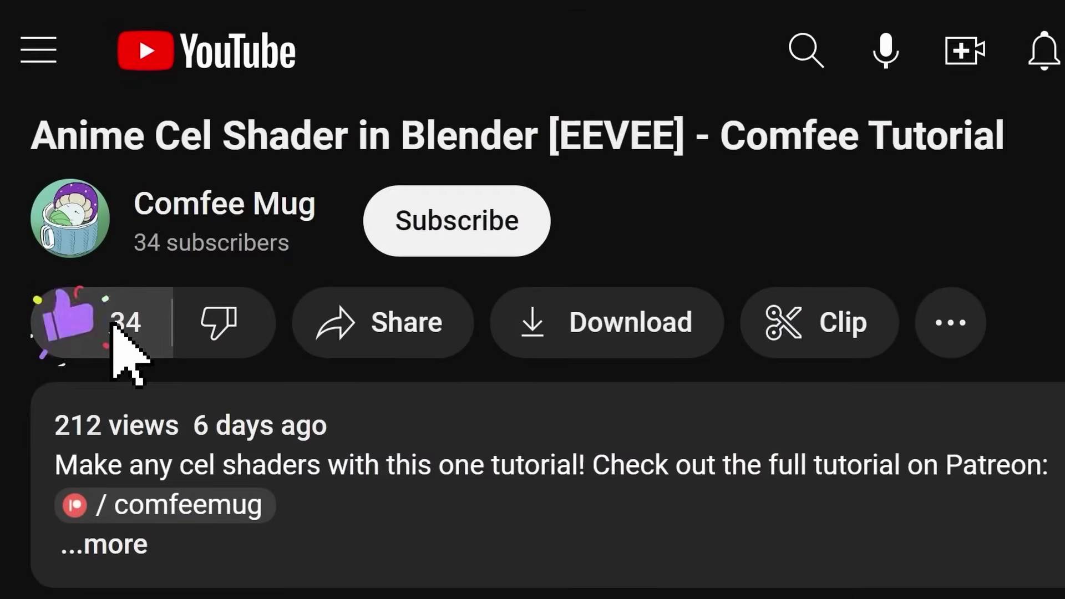